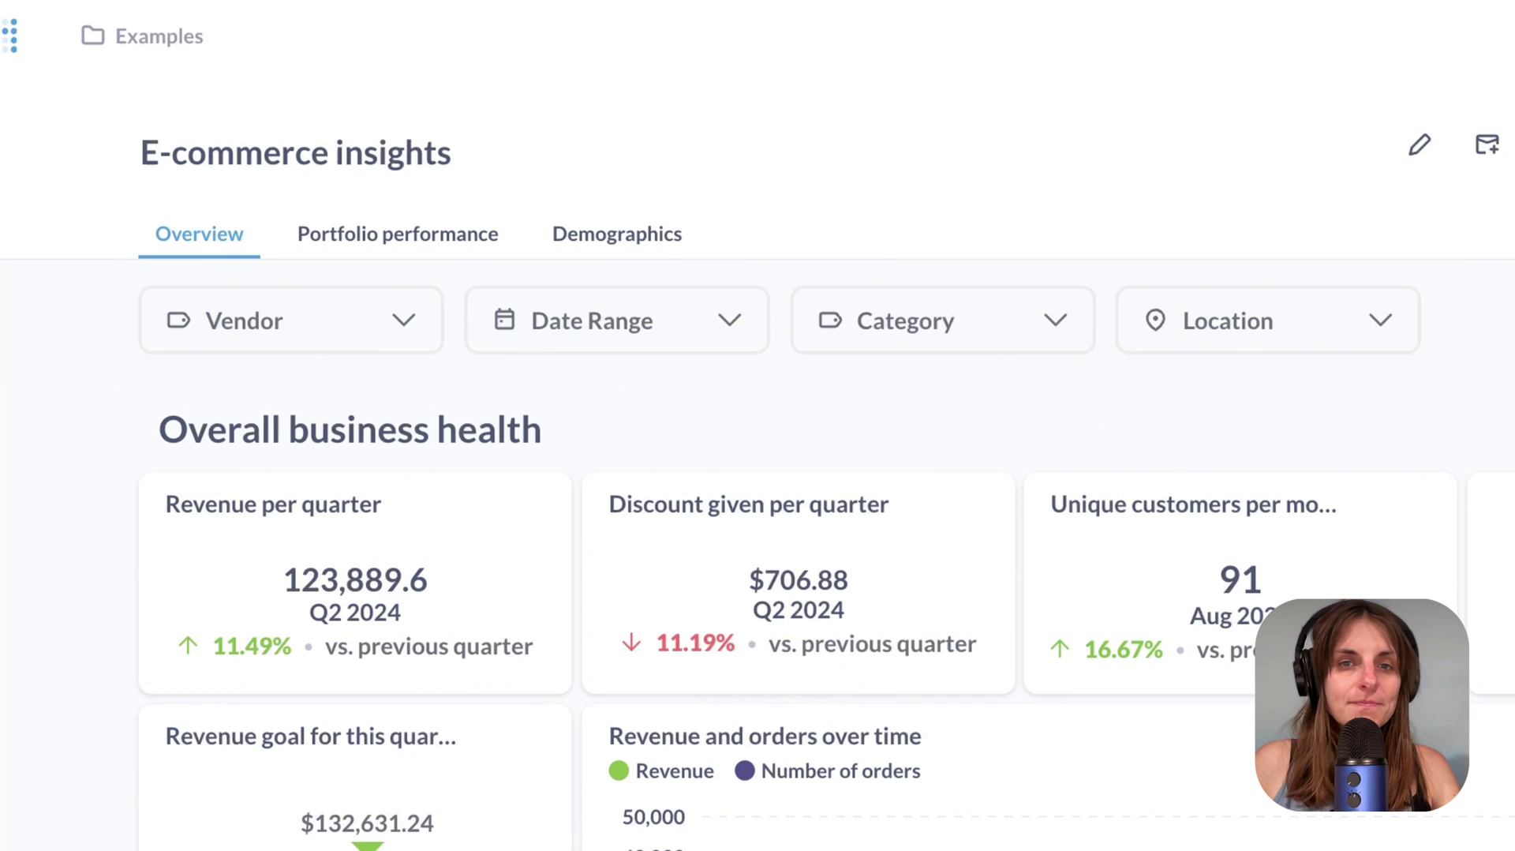
- Set the Date Range filter to June 1, 2024 – September 4, 2024
{"action": "left_click", "coordinate": [670, 338]}
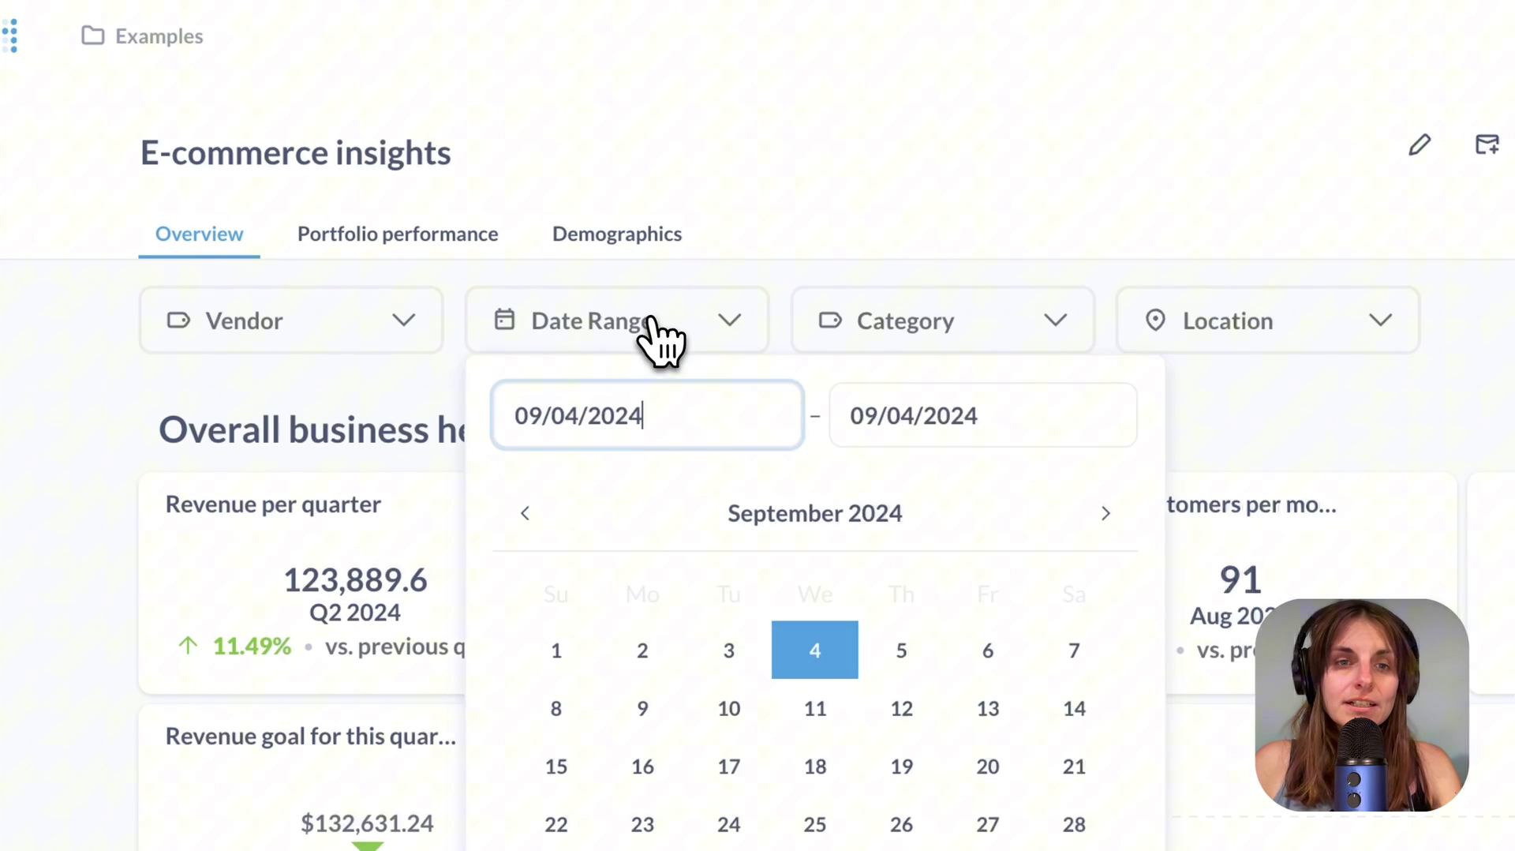
{"action": "left_click_drag", "start_coordinate": [642, 415], "coordinate": [566, 414]}
{"action": "type", "text": "0"}
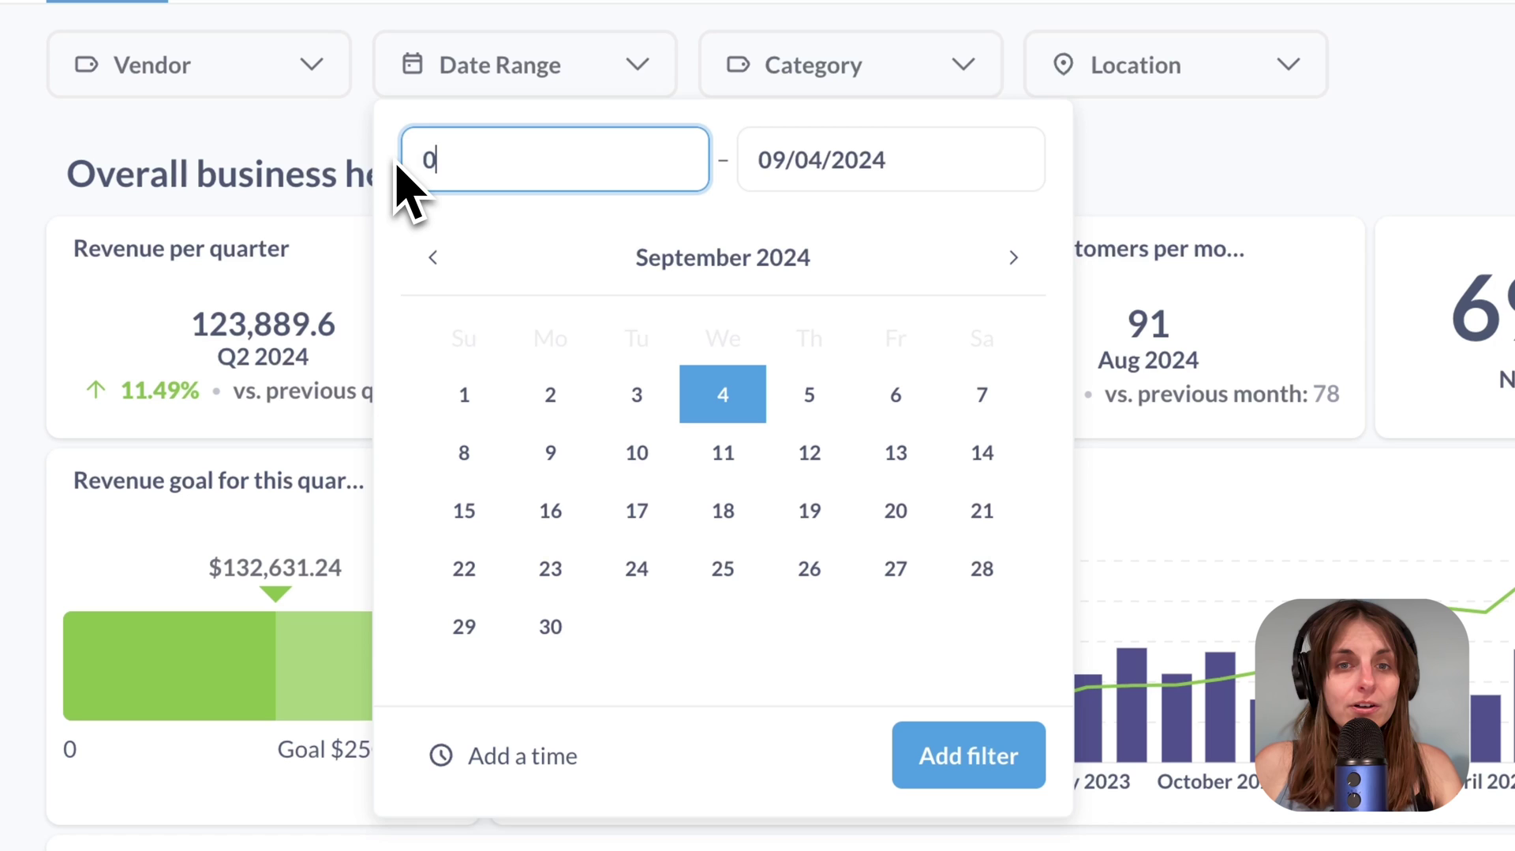
{"action": "type", "text": "6/01/2024"}
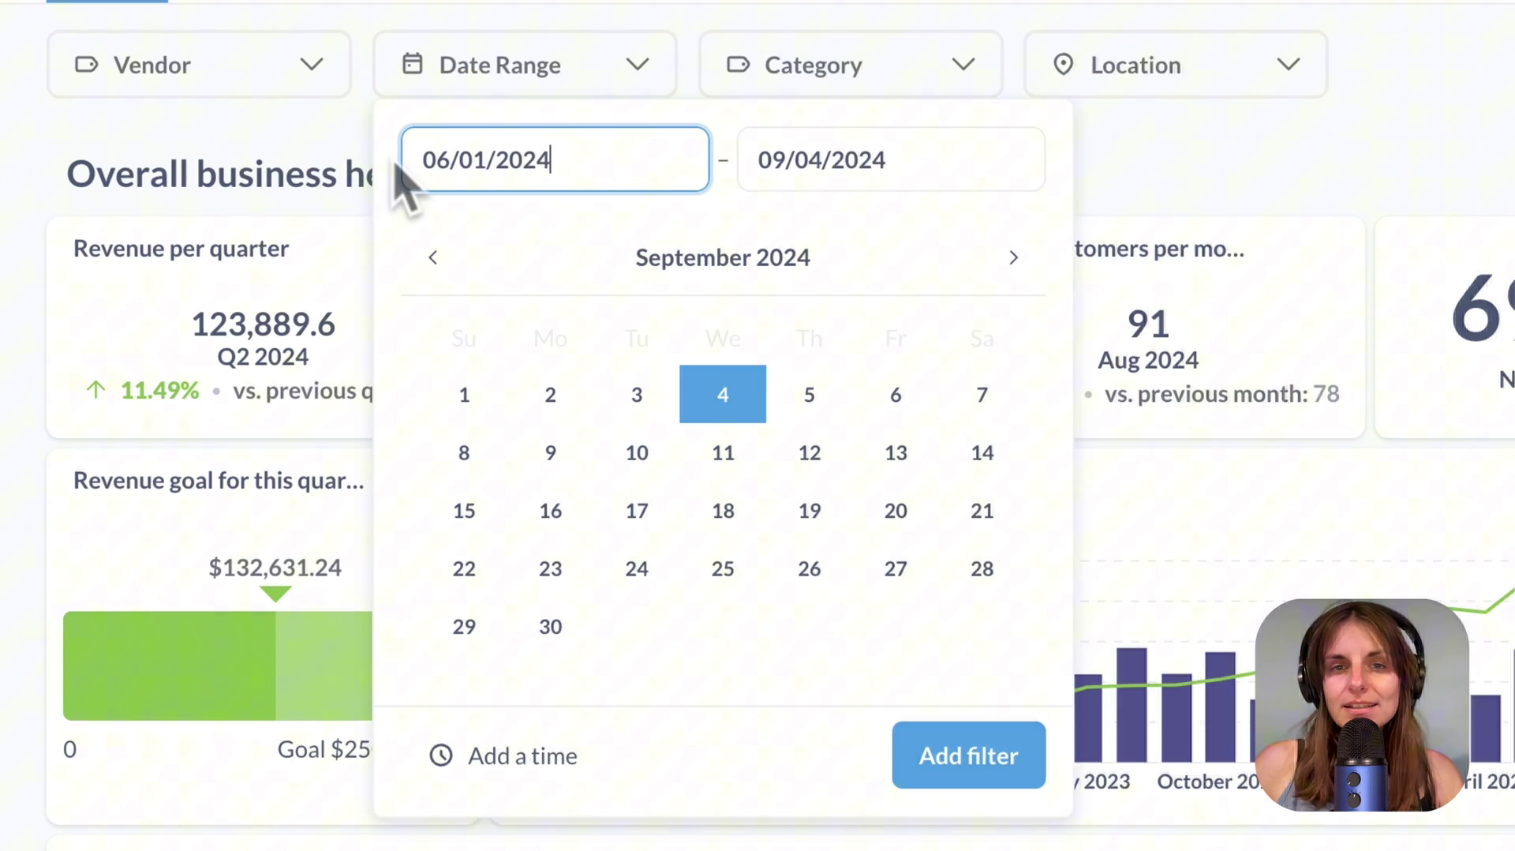
{"action": "left_click", "coordinate": [964, 758]}
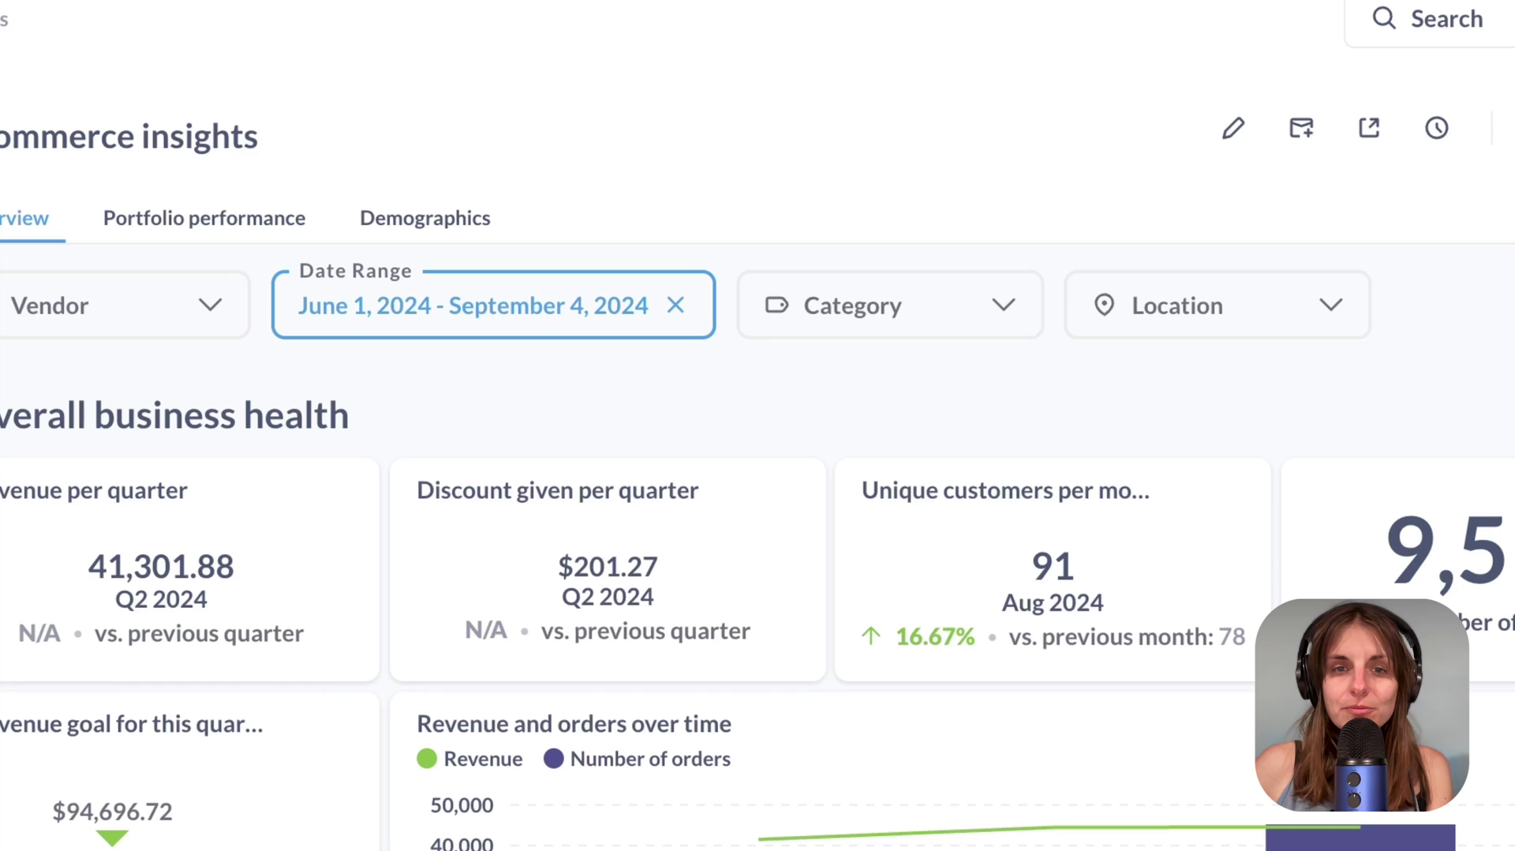
- Set the Category filter to Doohickey and Gizmo, then scroll through the resulting charts
{"action": "left_click", "coordinate": [868, 307]}
{"action": "left_click", "coordinate": [783, 462]}
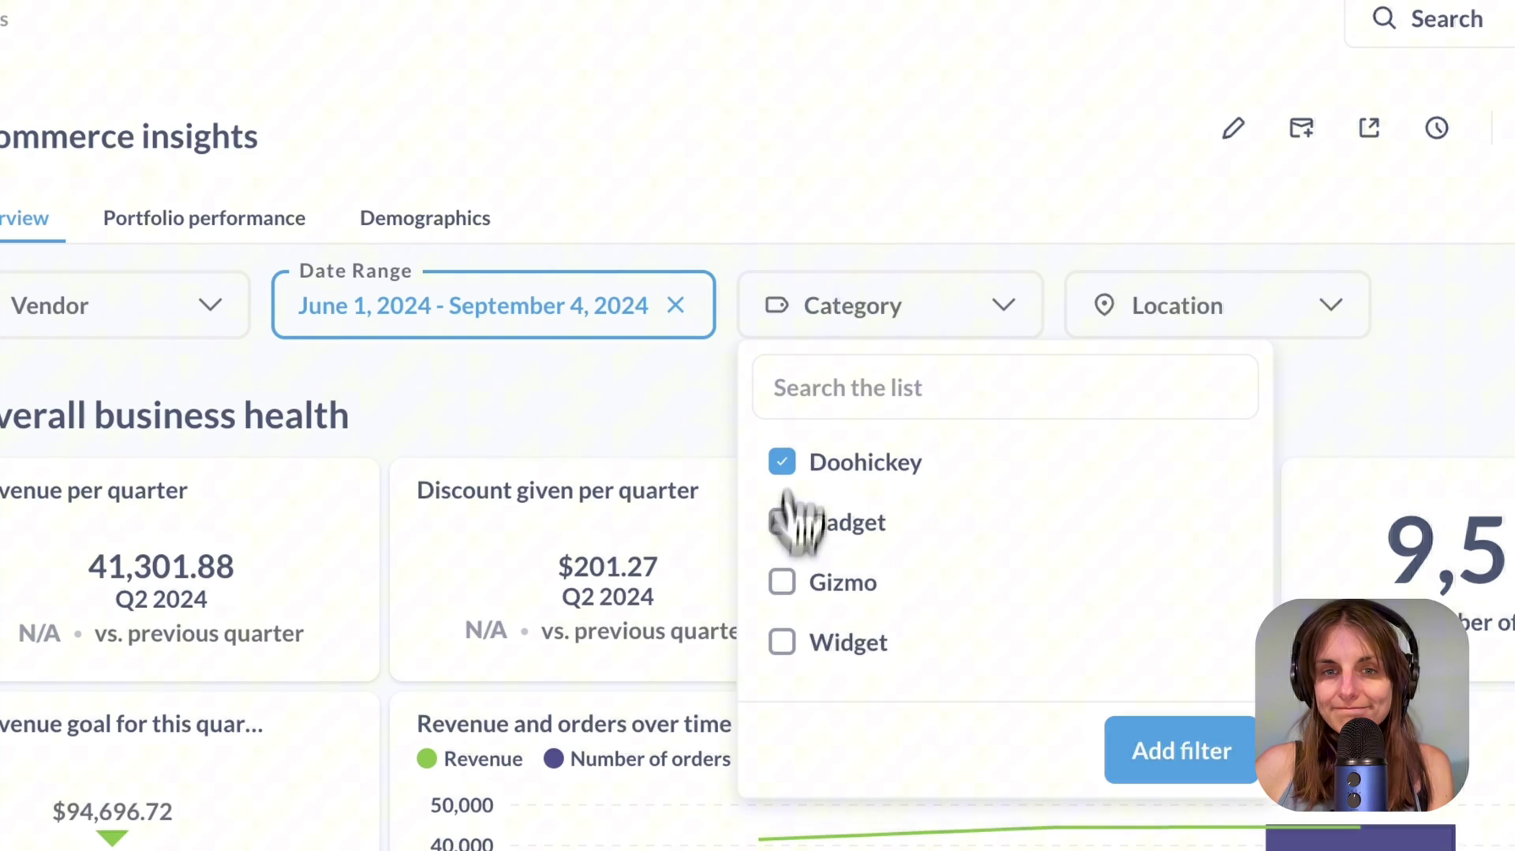
{"action": "left_click", "coordinate": [782, 582]}
{"action": "left_click", "coordinate": [1180, 748]}
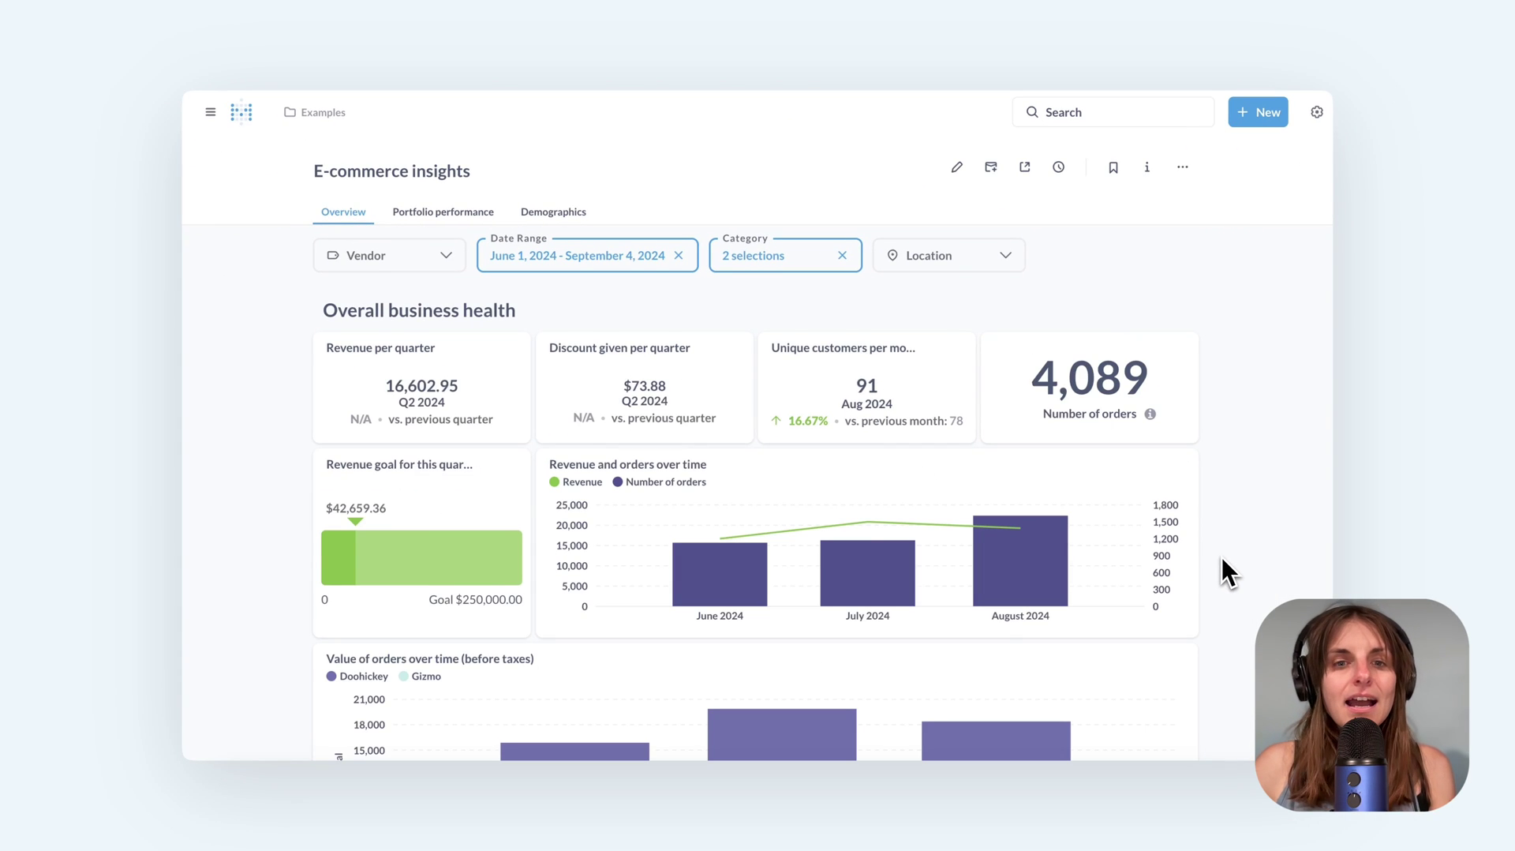
{"action": "scroll", "coordinate": [1220, 554], "scroll_direction": "down", "scroll_amount": 5}
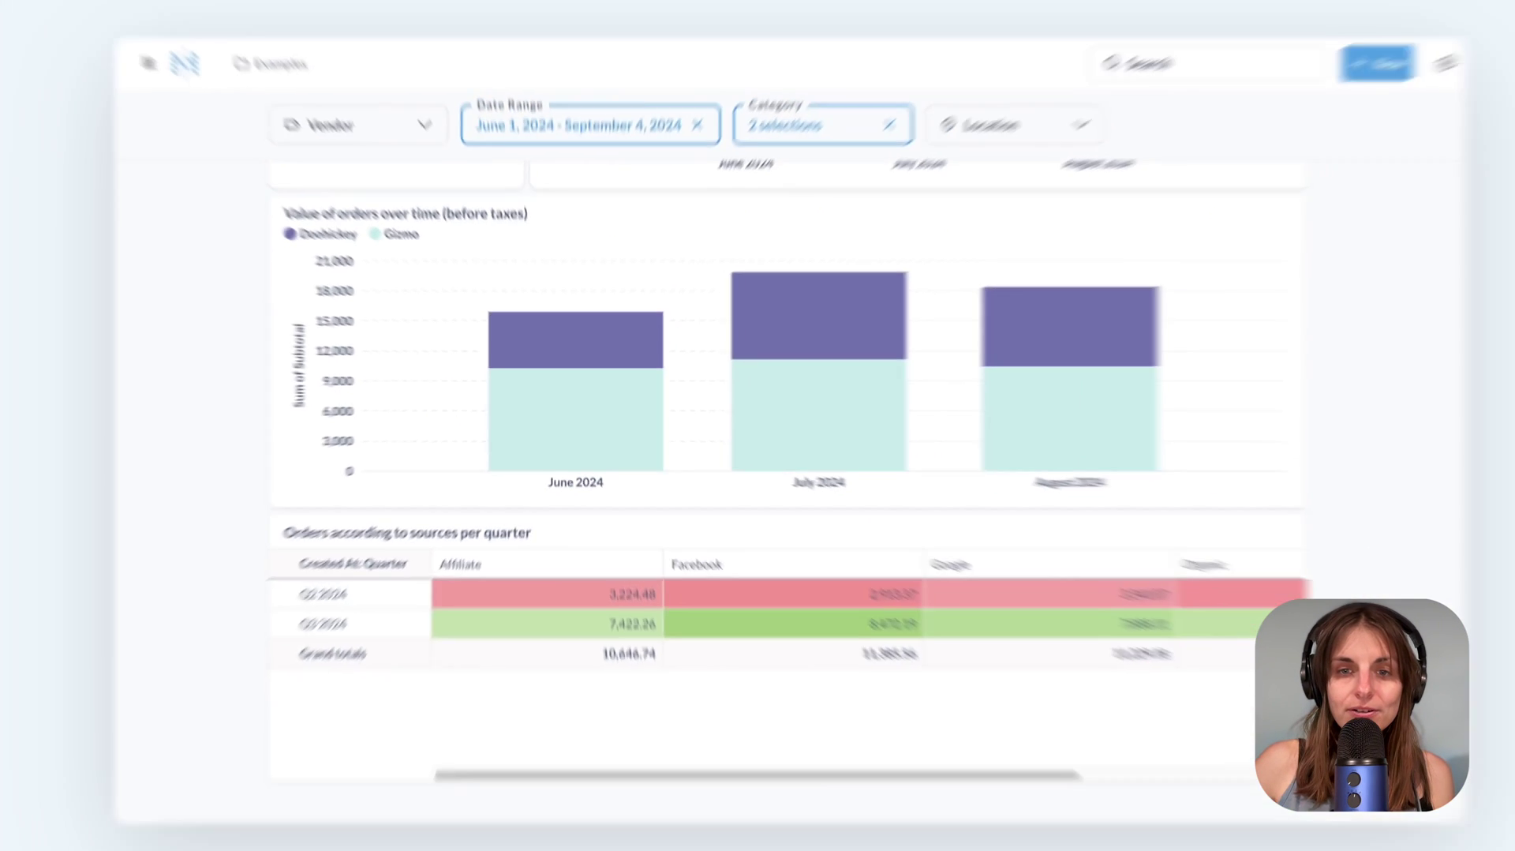
{"action": "scroll", "coordinate": [758, 473], "scroll_direction": "up", "scroll_amount": 5}
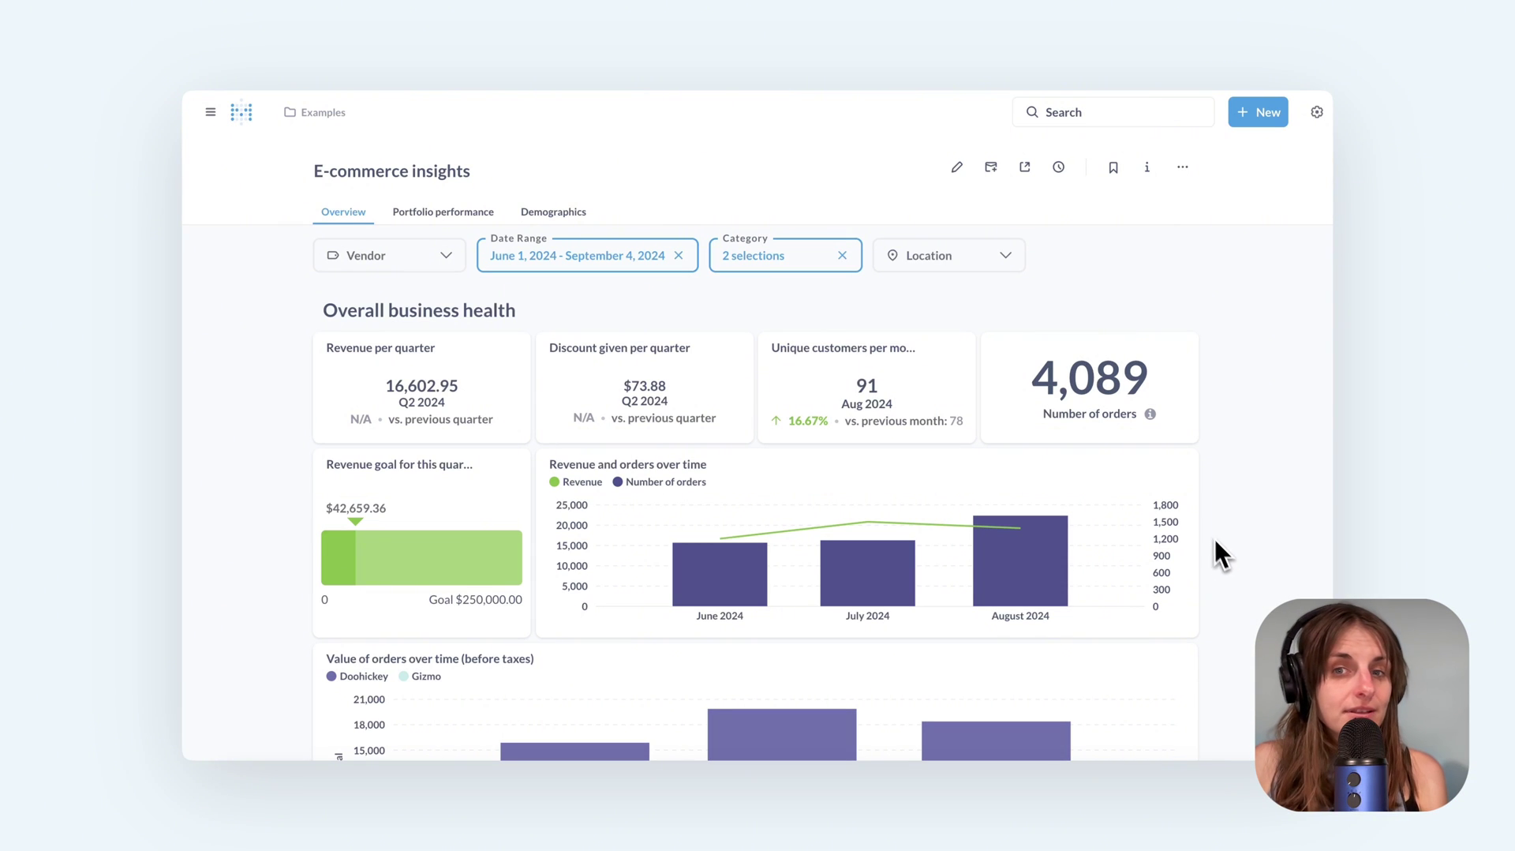
- Filter Location to CA and switch to the Demographics tab
{"action": "left_click", "coordinate": [1005, 256]}
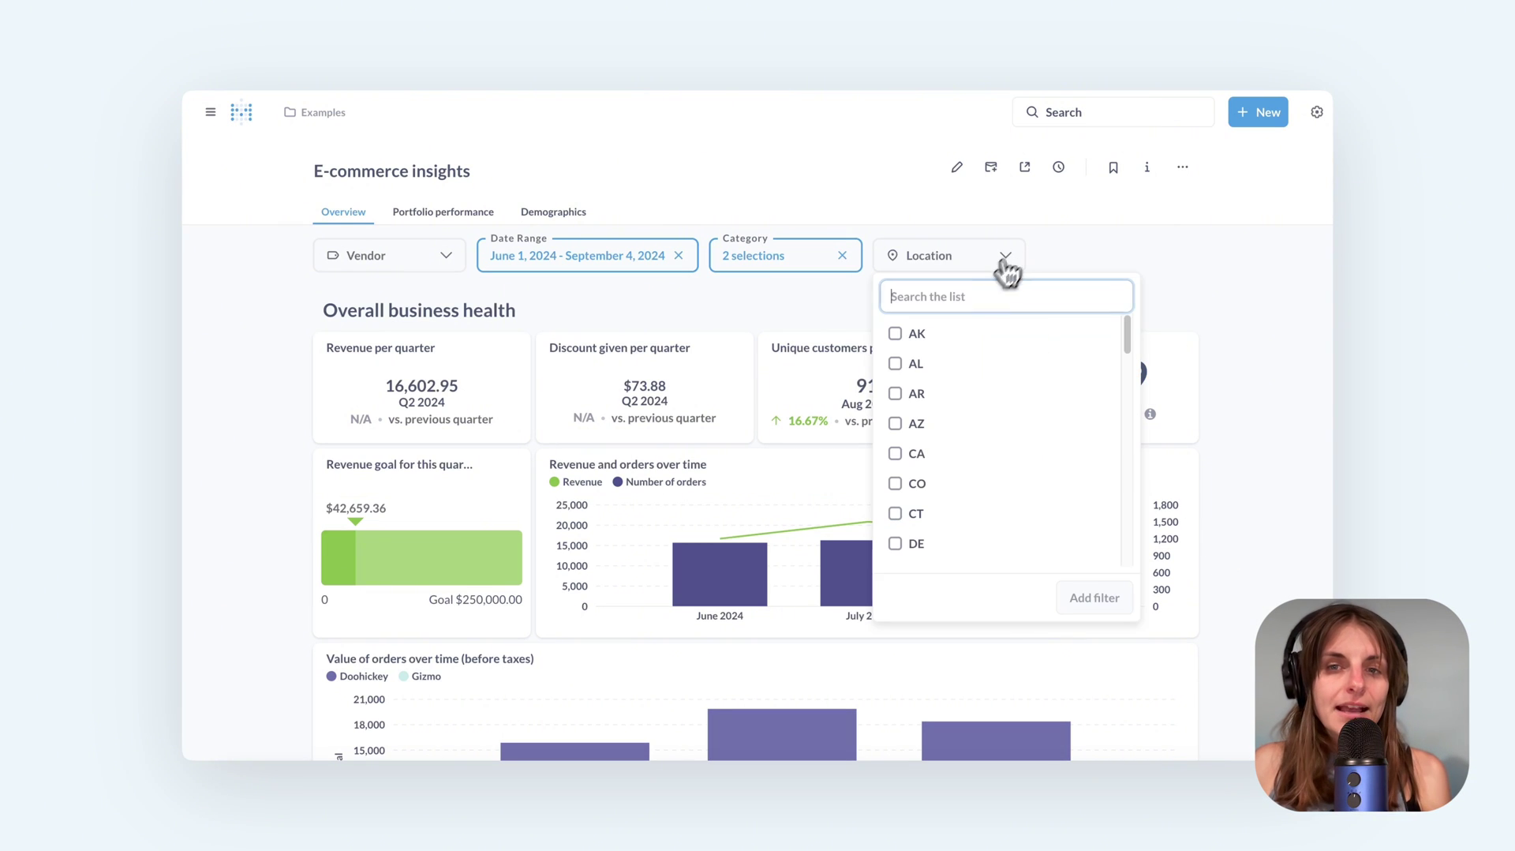
{"action": "left_click", "coordinate": [913, 457]}
{"action": "left_click", "coordinate": [1089, 598]}
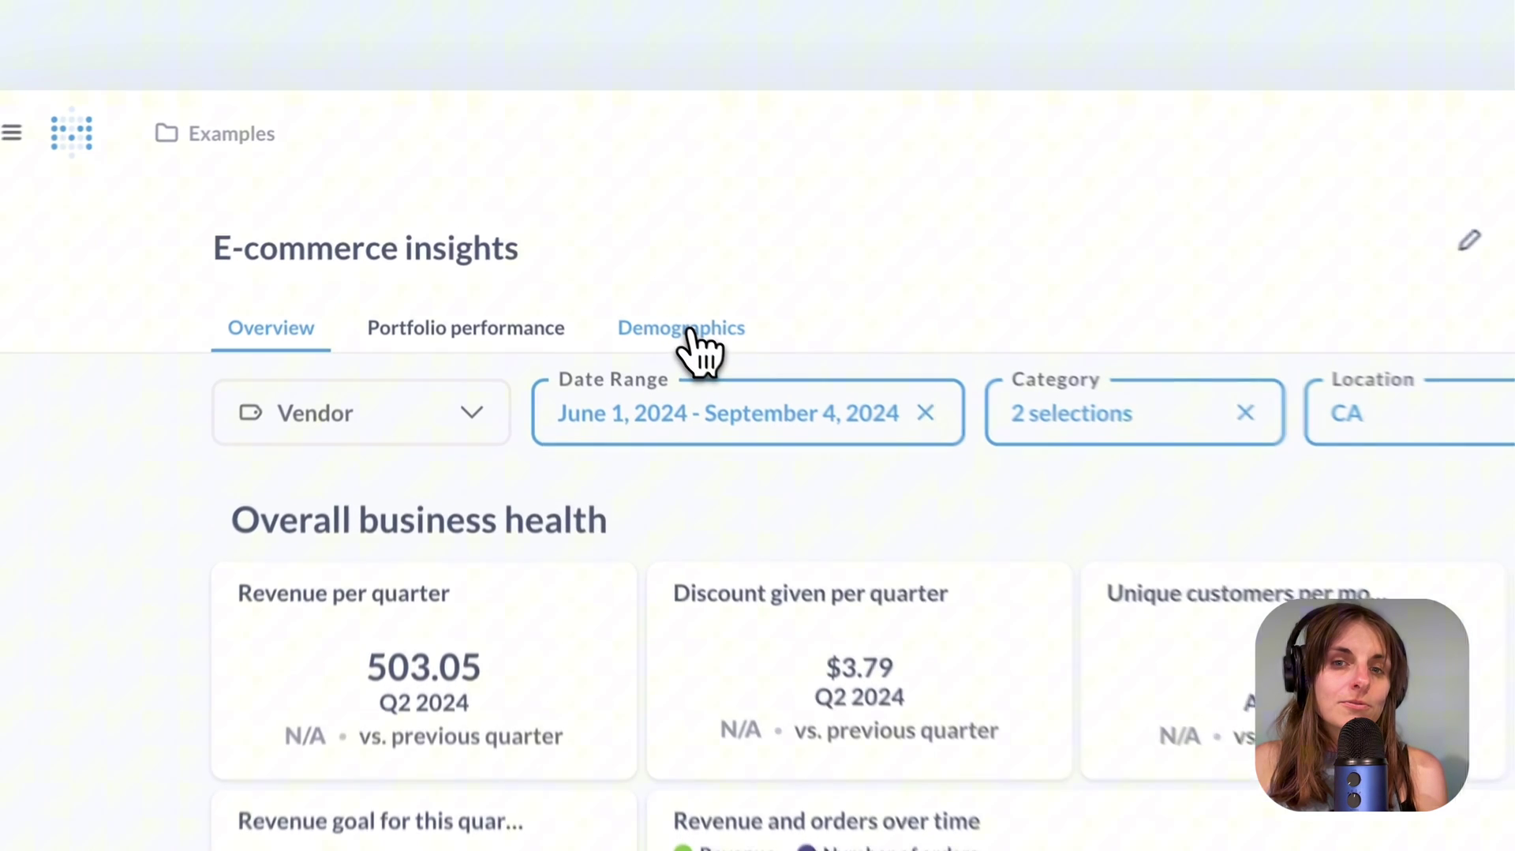
{"action": "left_click", "coordinate": [688, 333]}
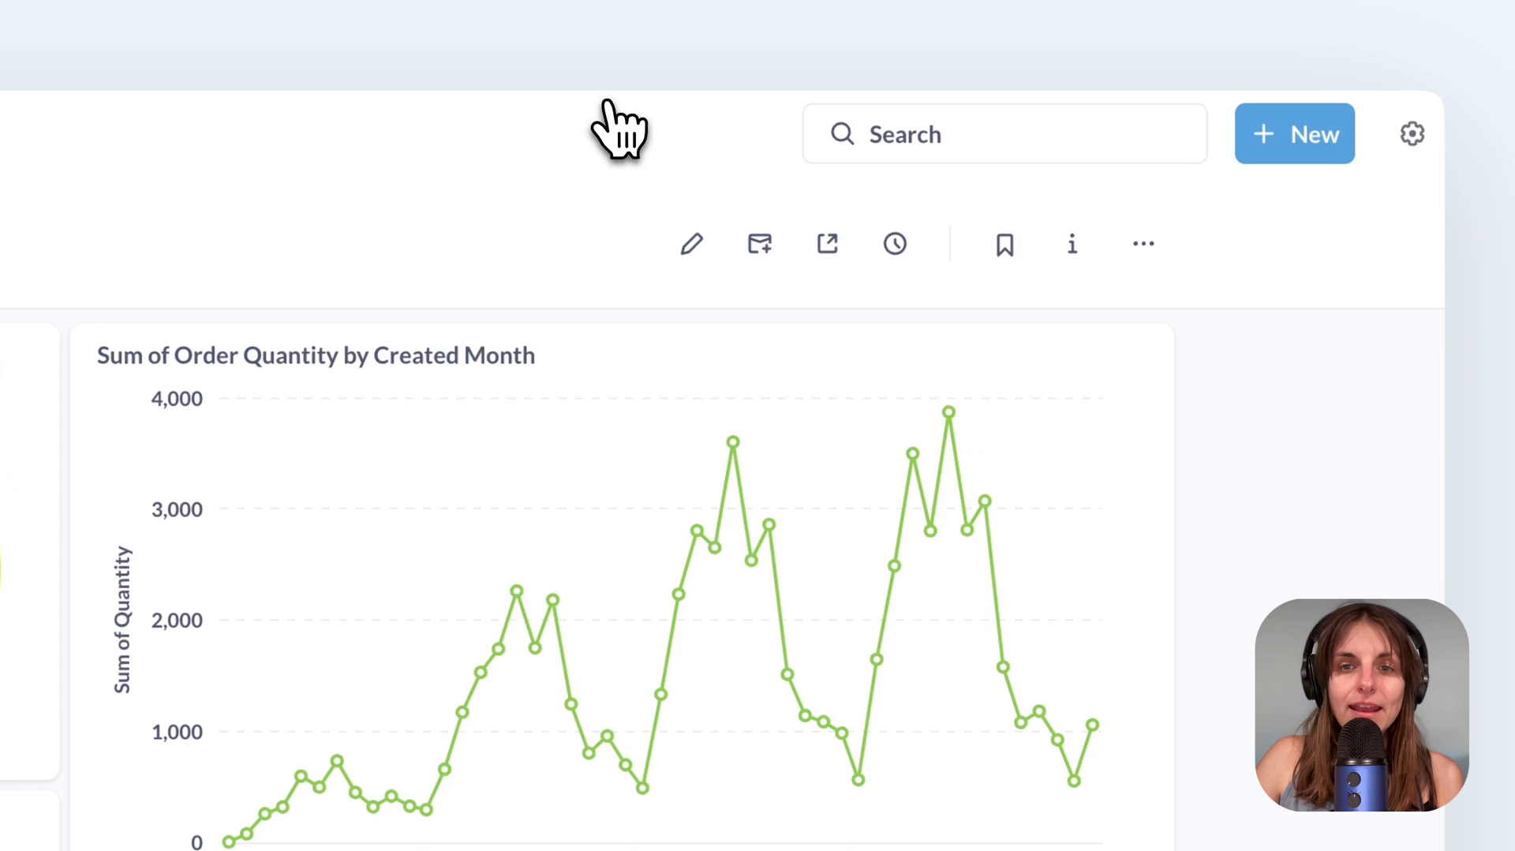
- In edit mode, add a Text or Category filter and relabel it 'Category'
{"action": "left_click", "coordinate": [690, 243]}
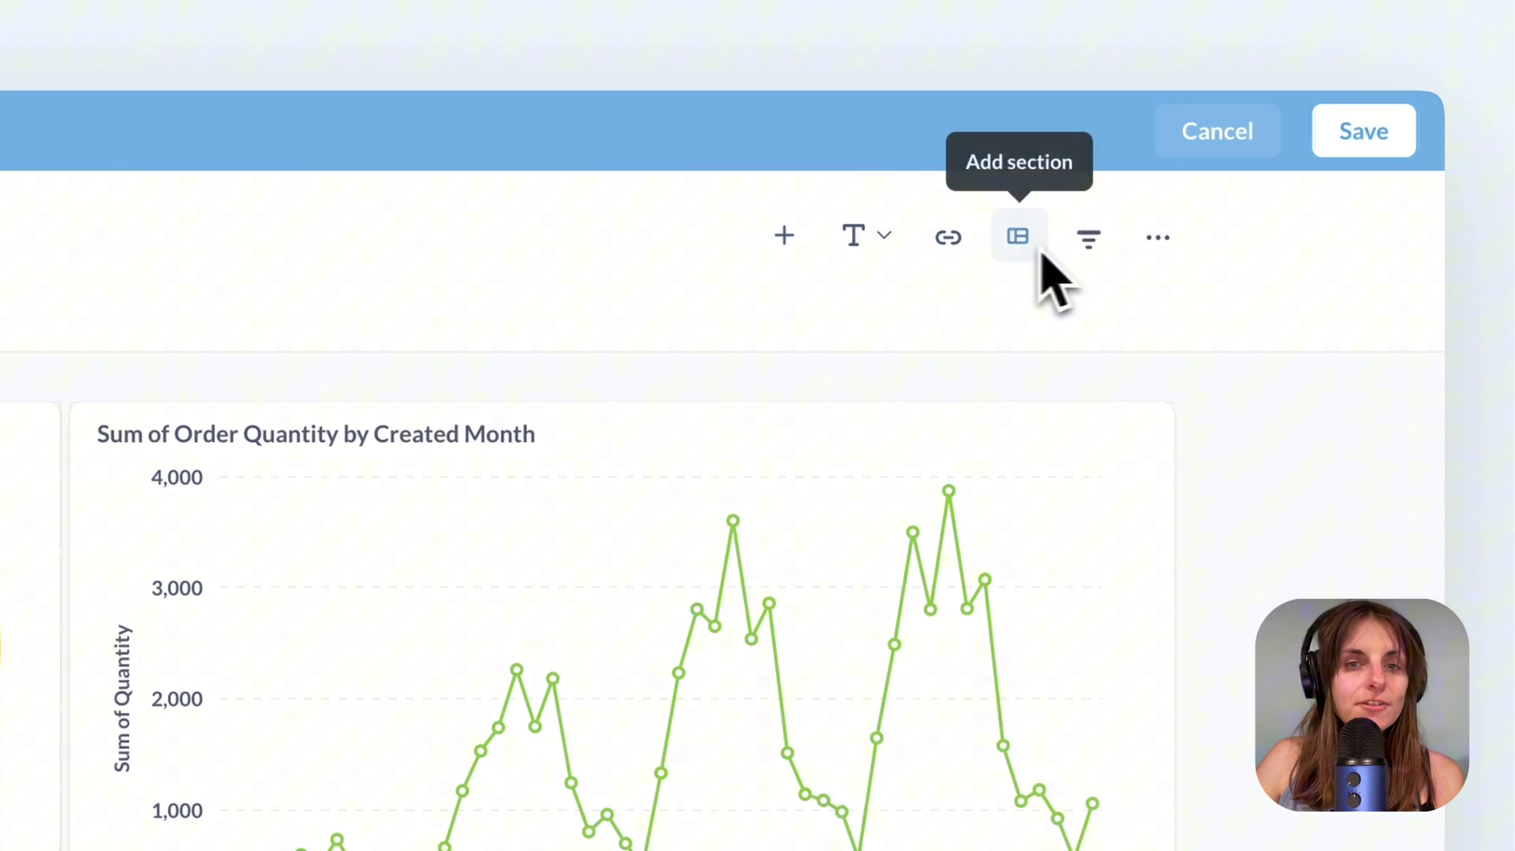
{"action": "left_click", "coordinate": [1087, 246]}
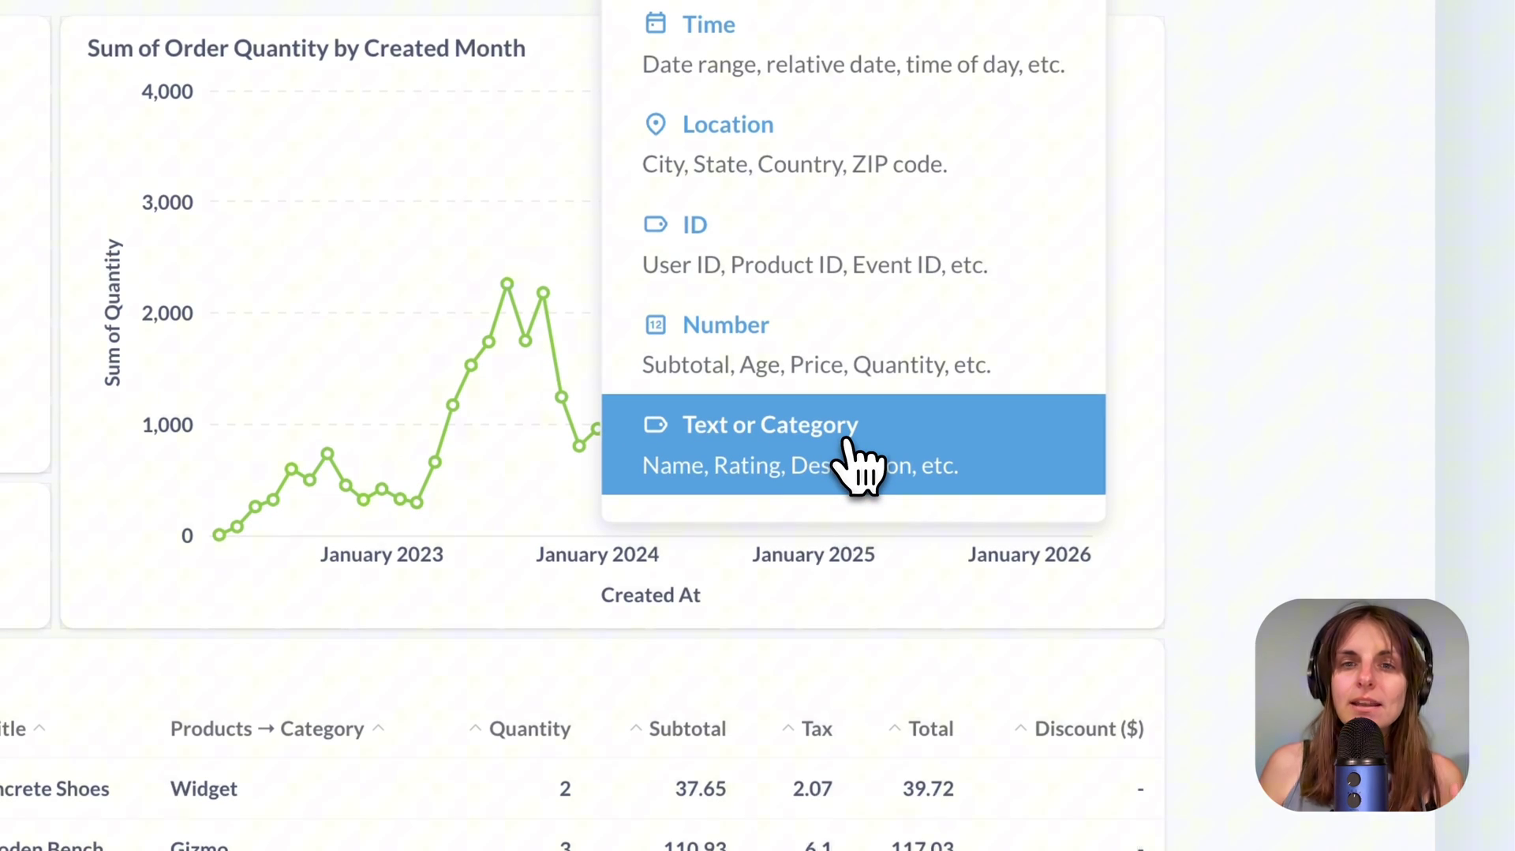
{"action": "left_click", "coordinate": [846, 441]}
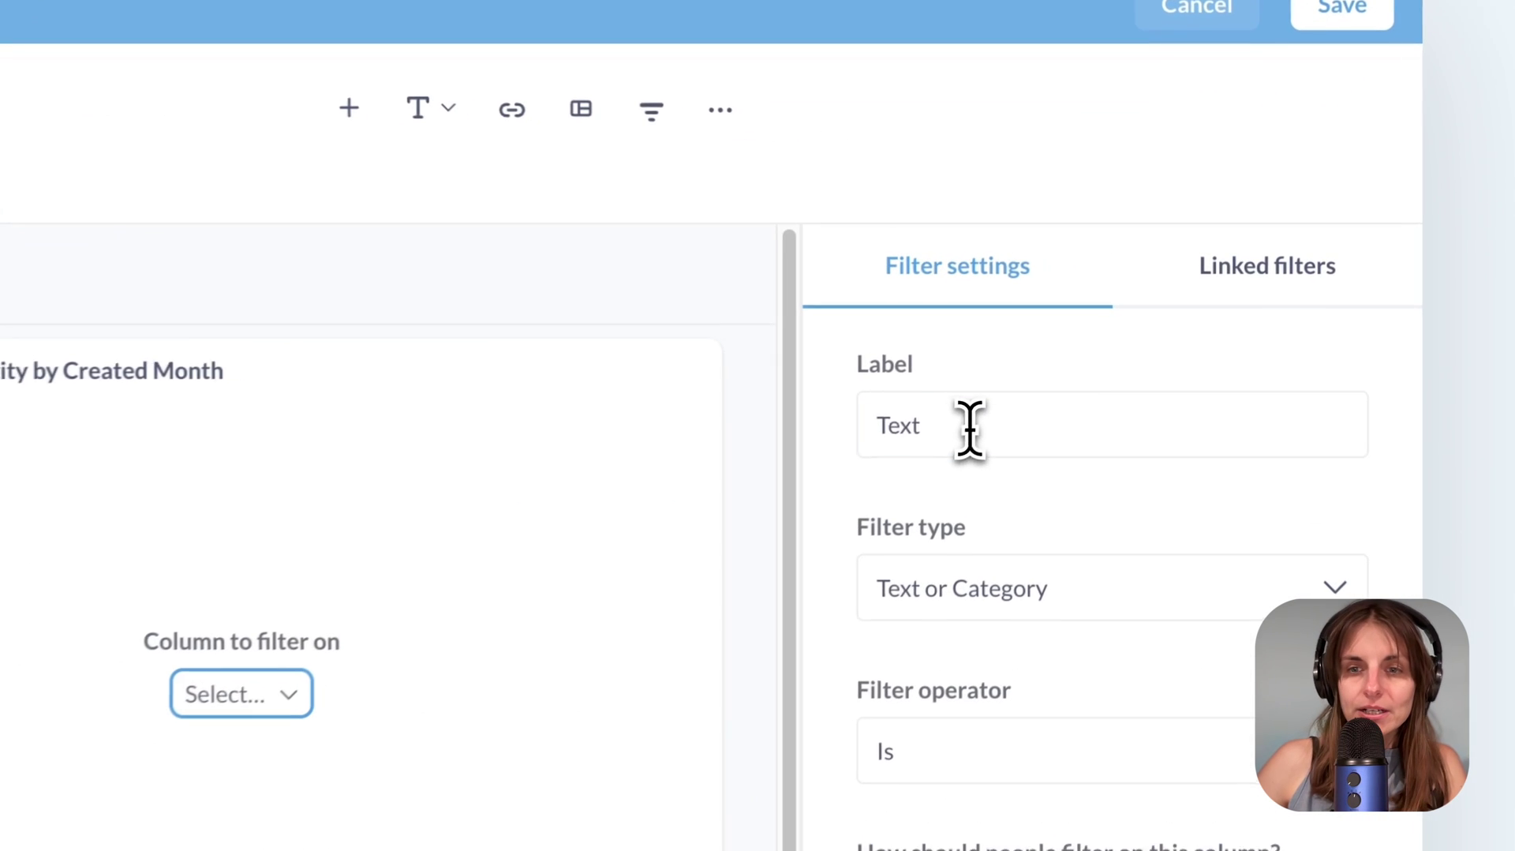
{"action": "left_click_drag", "start_coordinate": [1104, 325], "coordinate": [1043, 325]}
{"action": "type", "text": "C"}
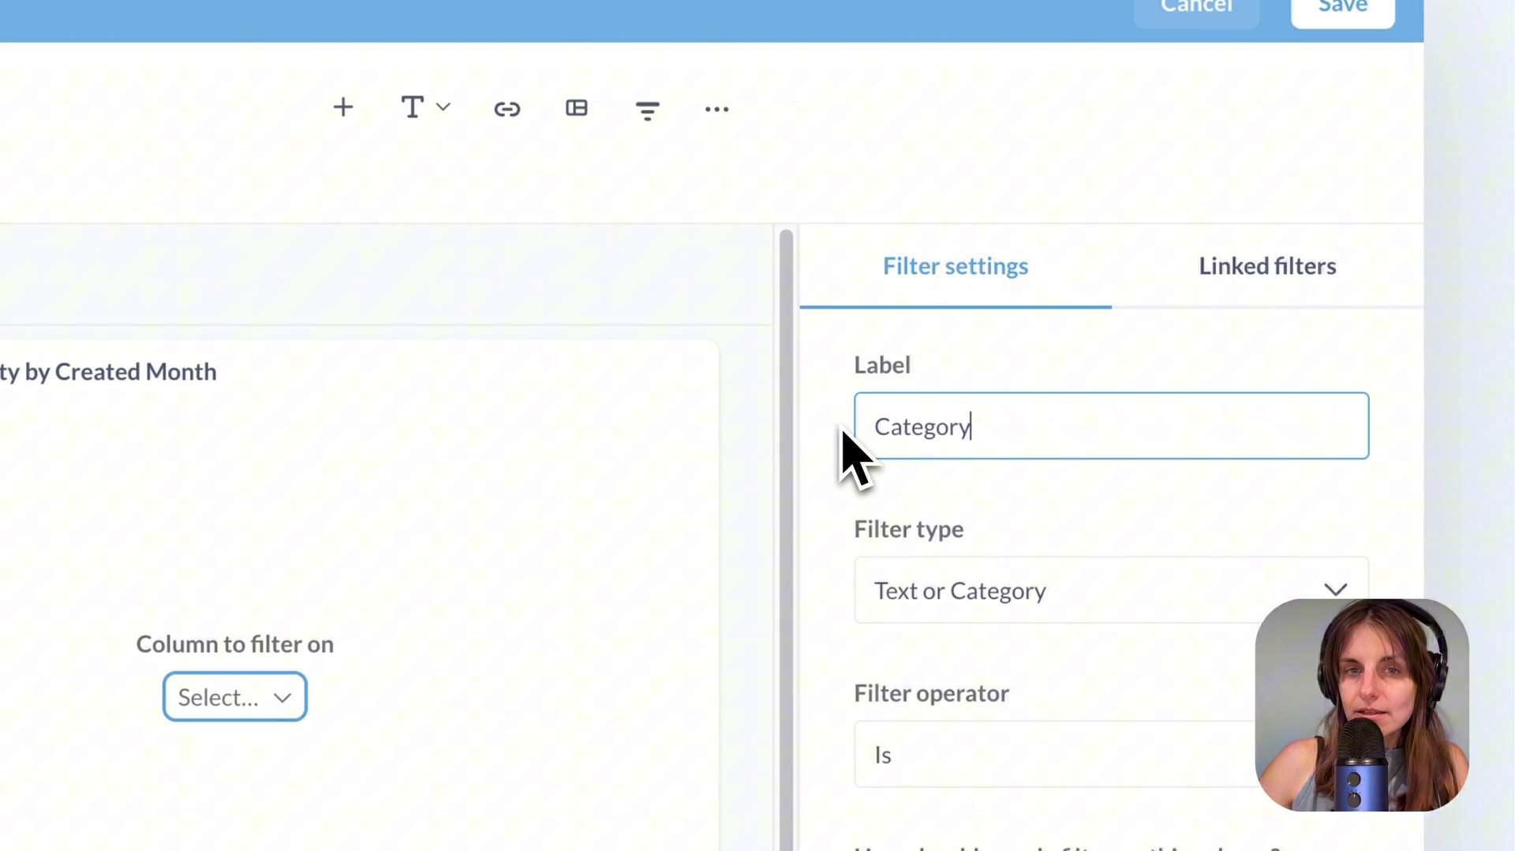
{"action": "type", "text": "ategory"}
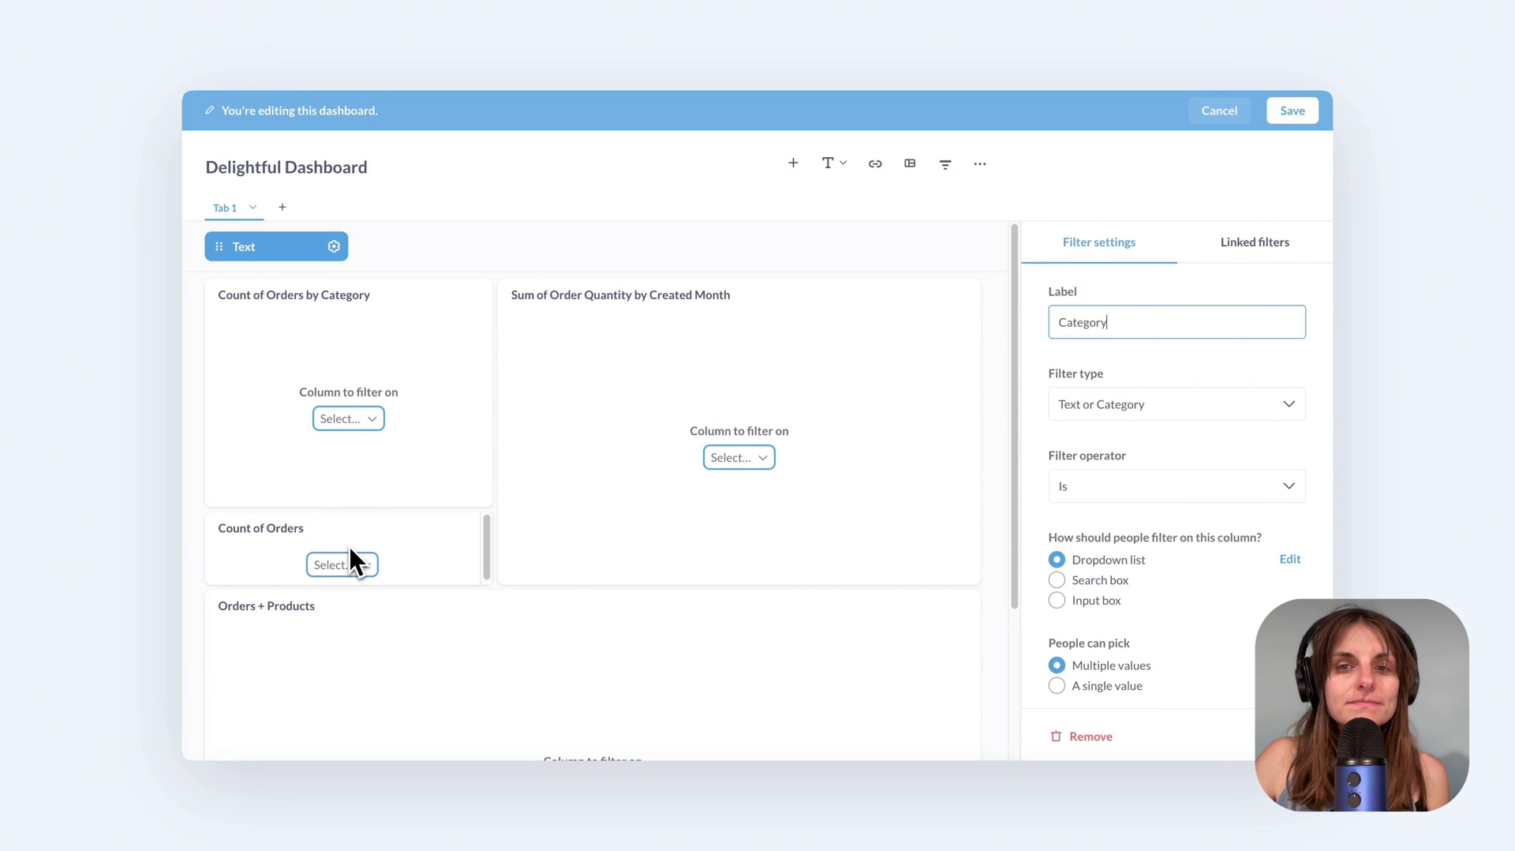
- Map the Category filter to Product > Category on the first card and on Orders + Products
{"action": "left_click", "coordinate": [353, 420]}
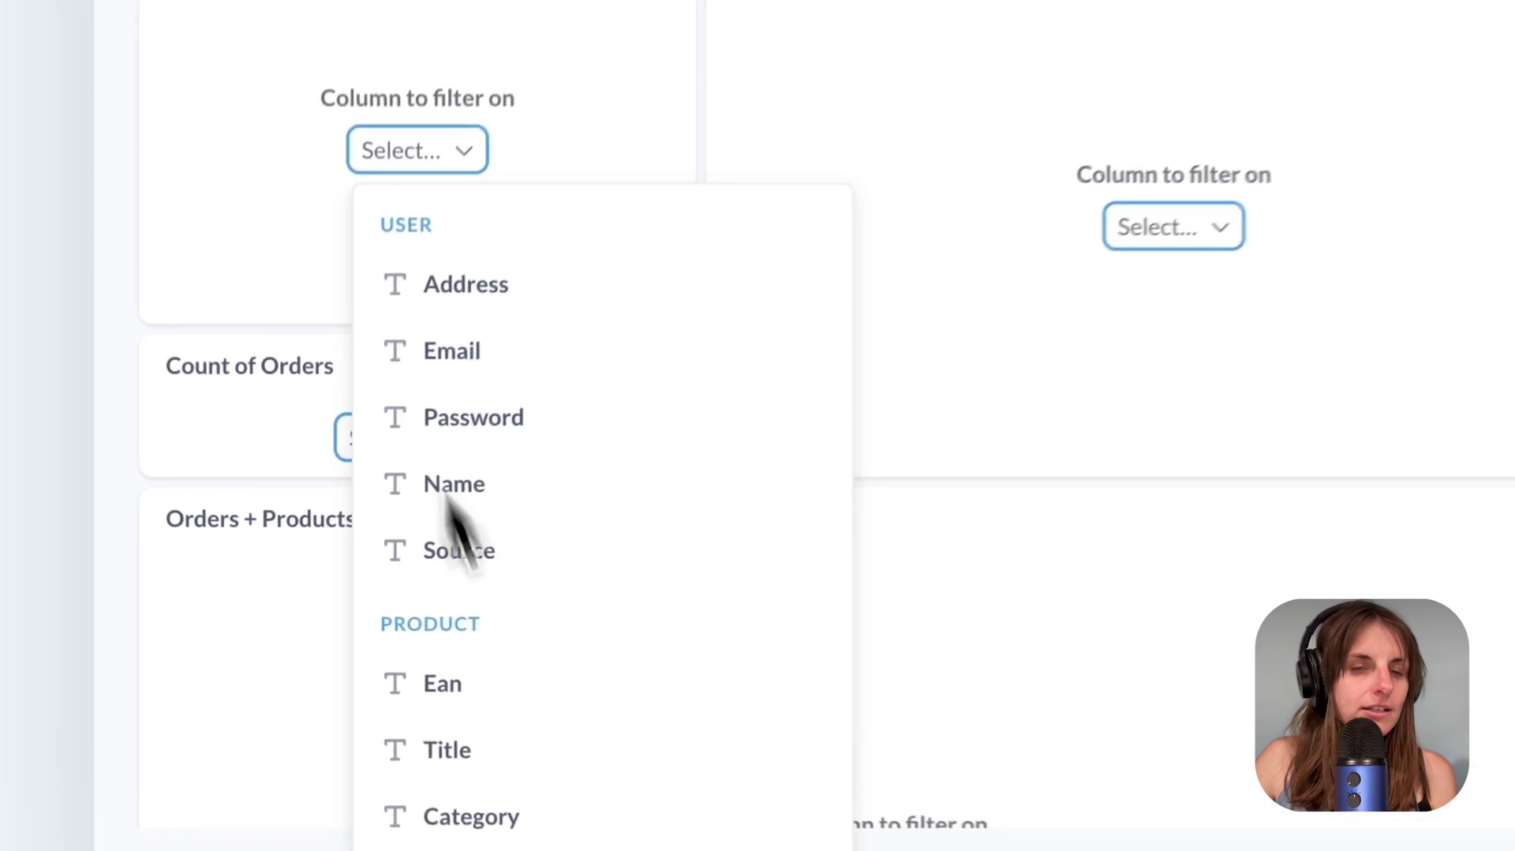
{"action": "left_click", "coordinate": [511, 816]}
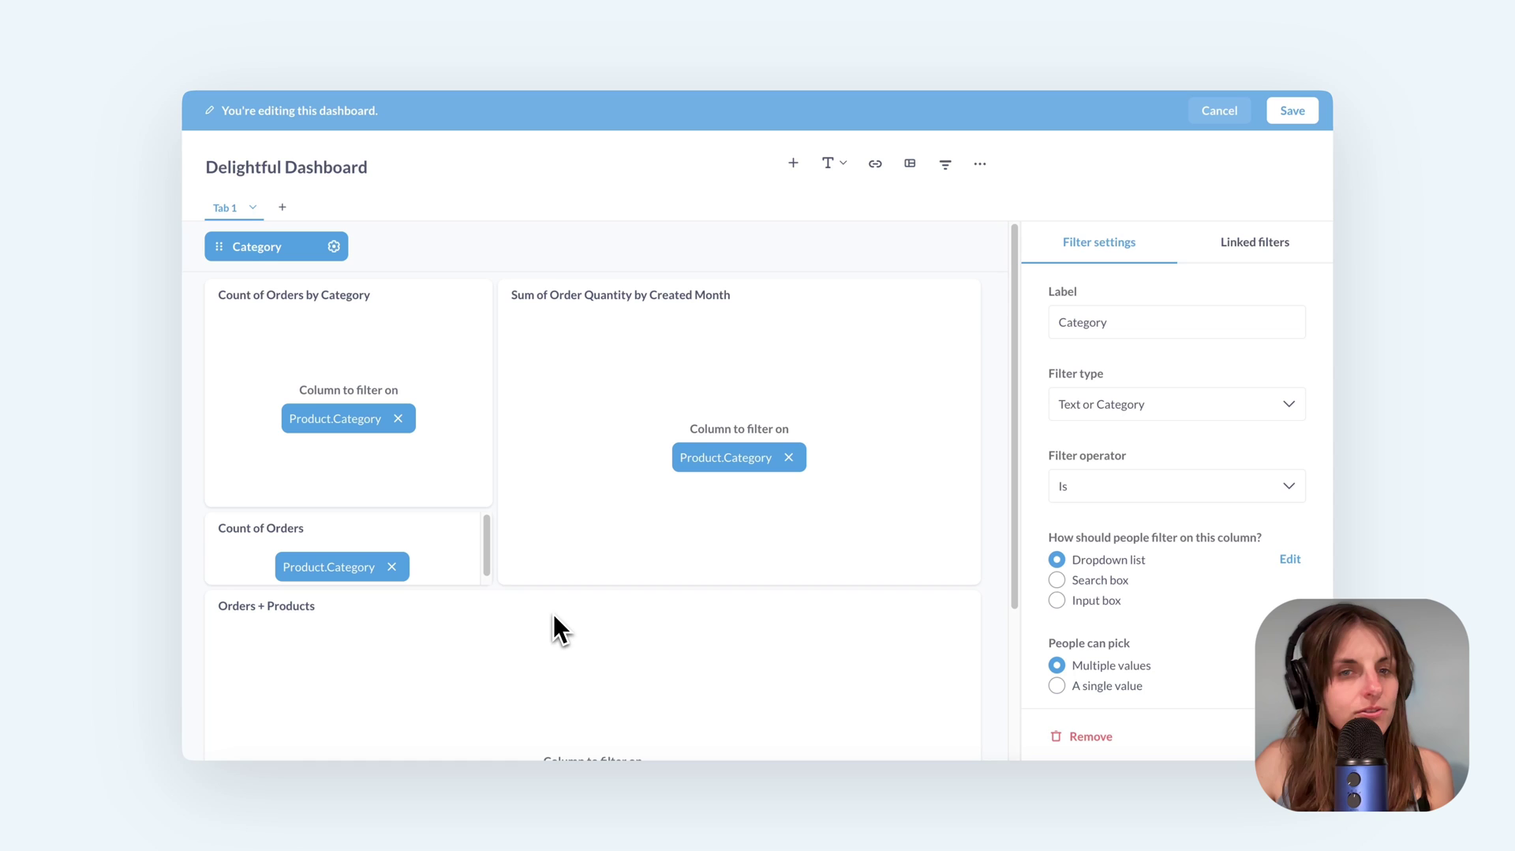
{"action": "scroll", "coordinate": [554, 617], "scroll_direction": "down", "scroll_amount": 3}
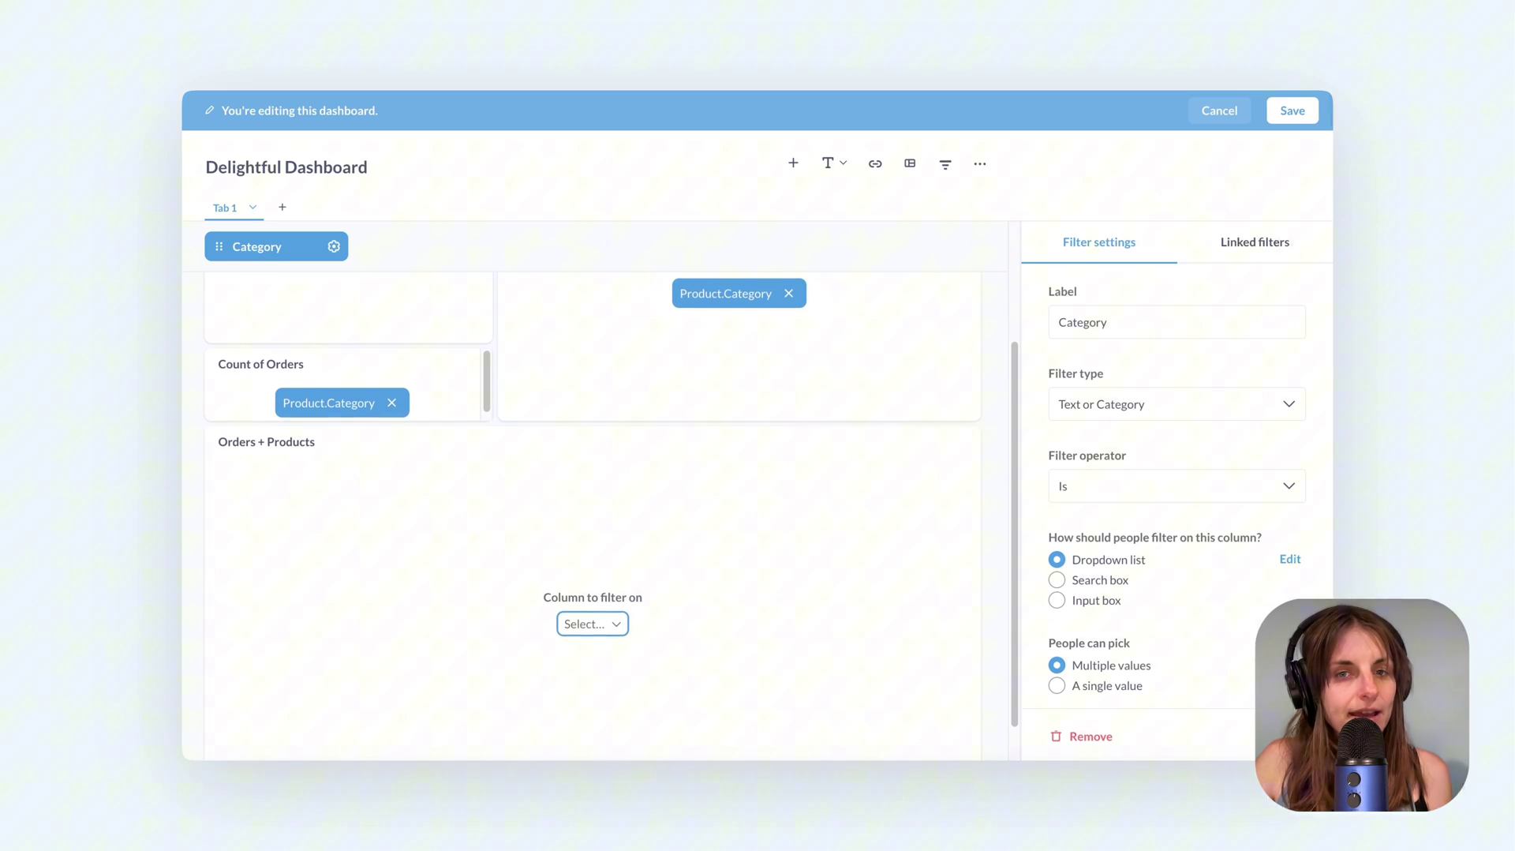
{"action": "left_click", "coordinate": [567, 620]}
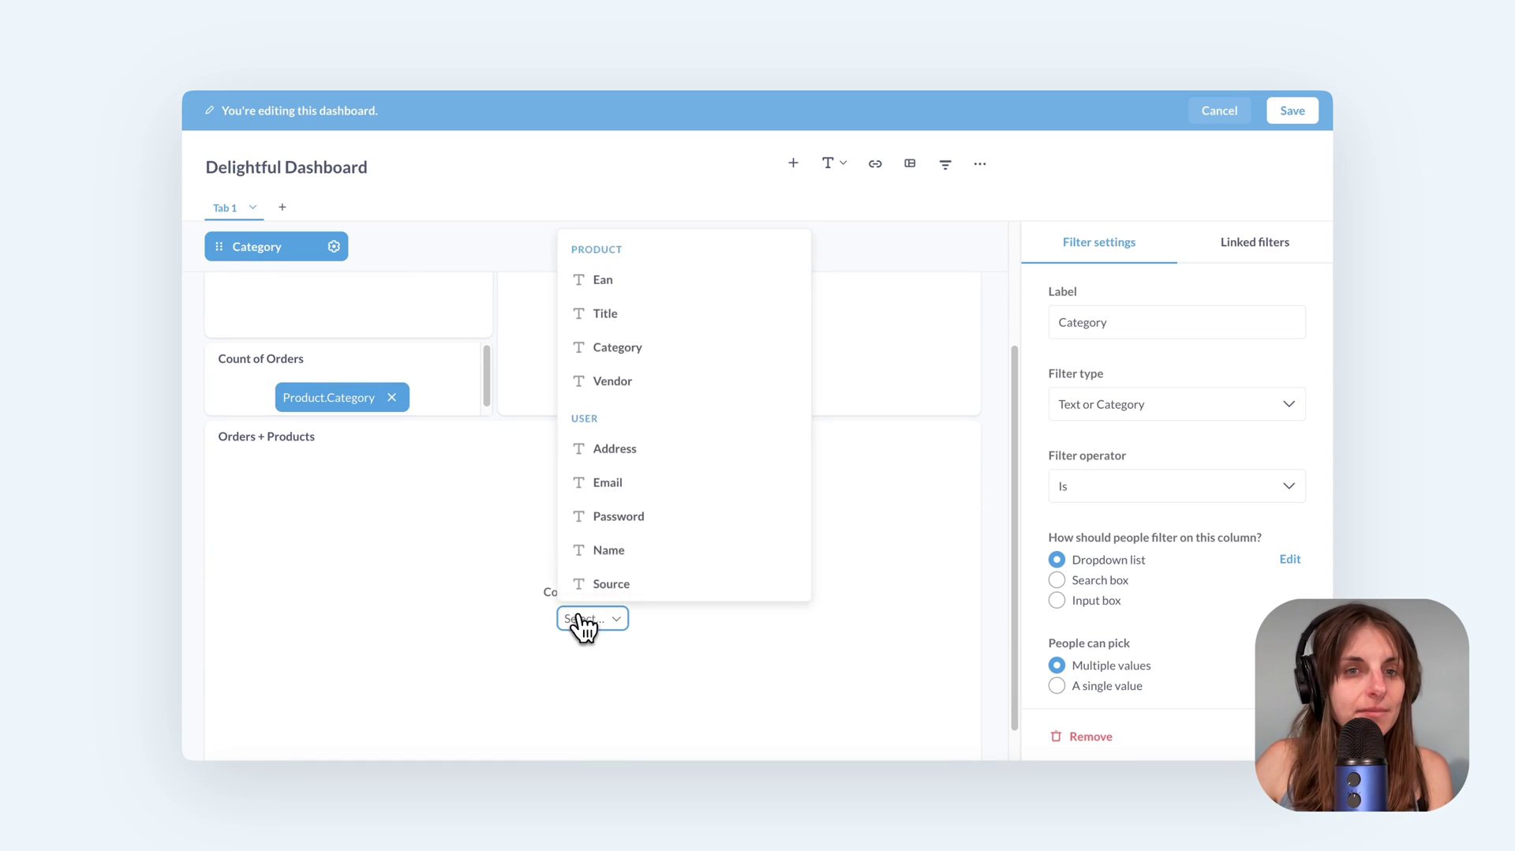
{"action": "left_click", "coordinate": [644, 351]}
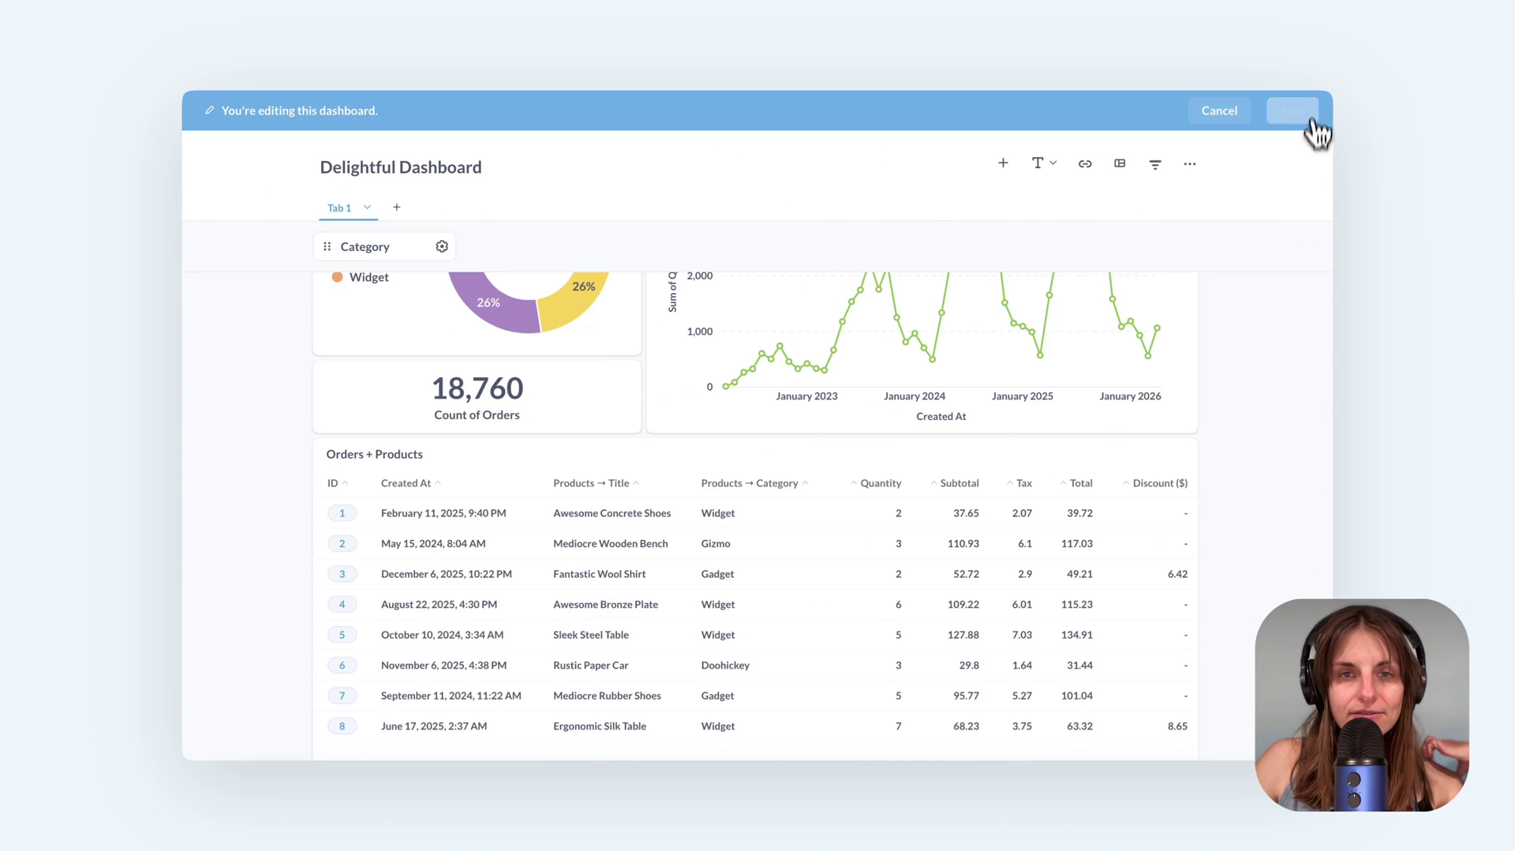
- Save the dashboard and set the Category filter to Doohickey
{"action": "left_click", "coordinate": [1294, 112]}
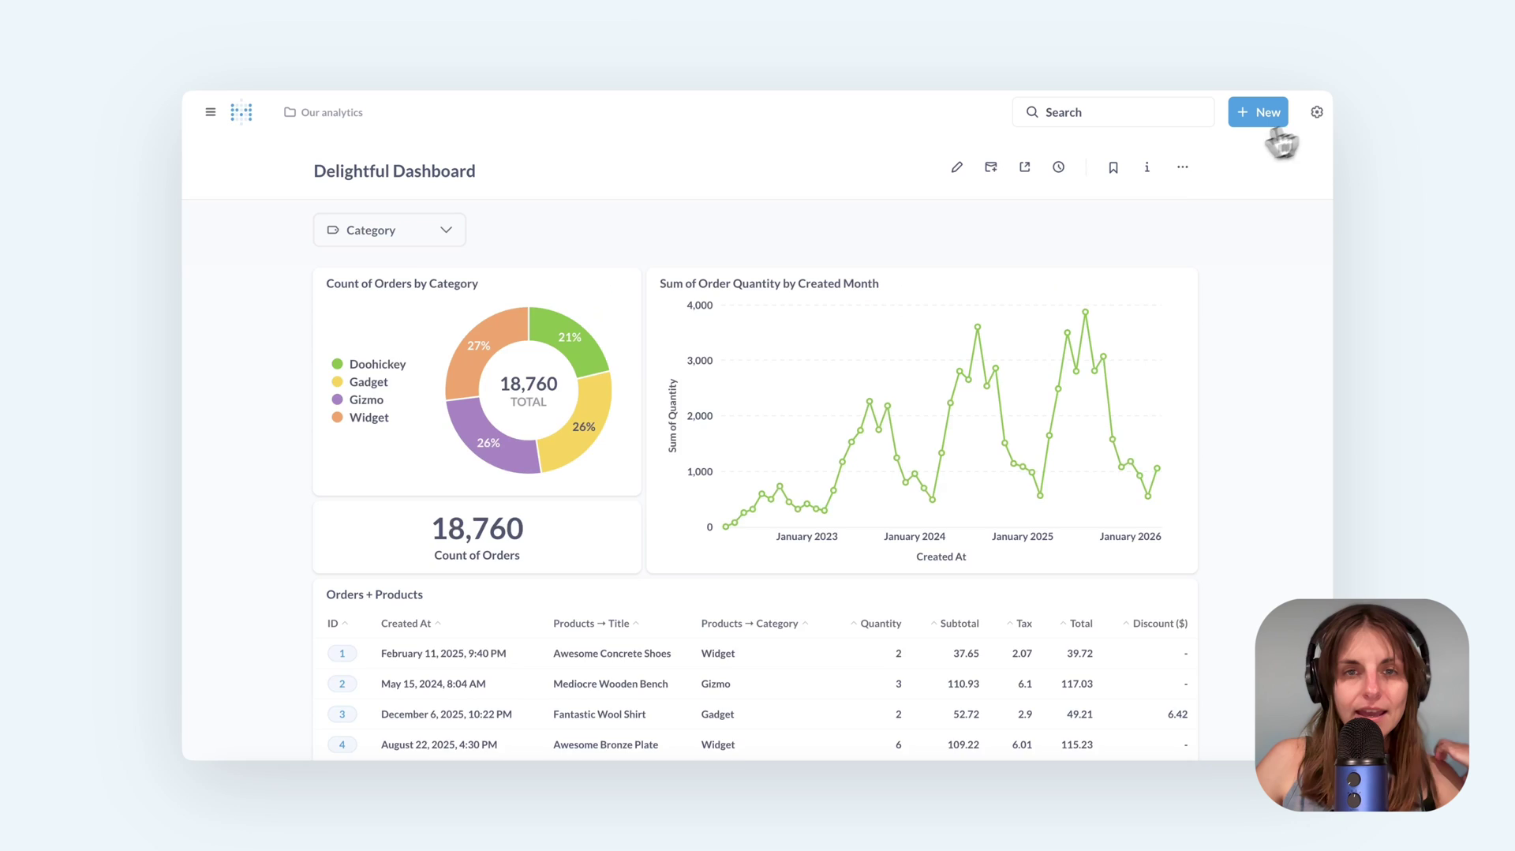
{"action": "left_click", "coordinate": [391, 233]}
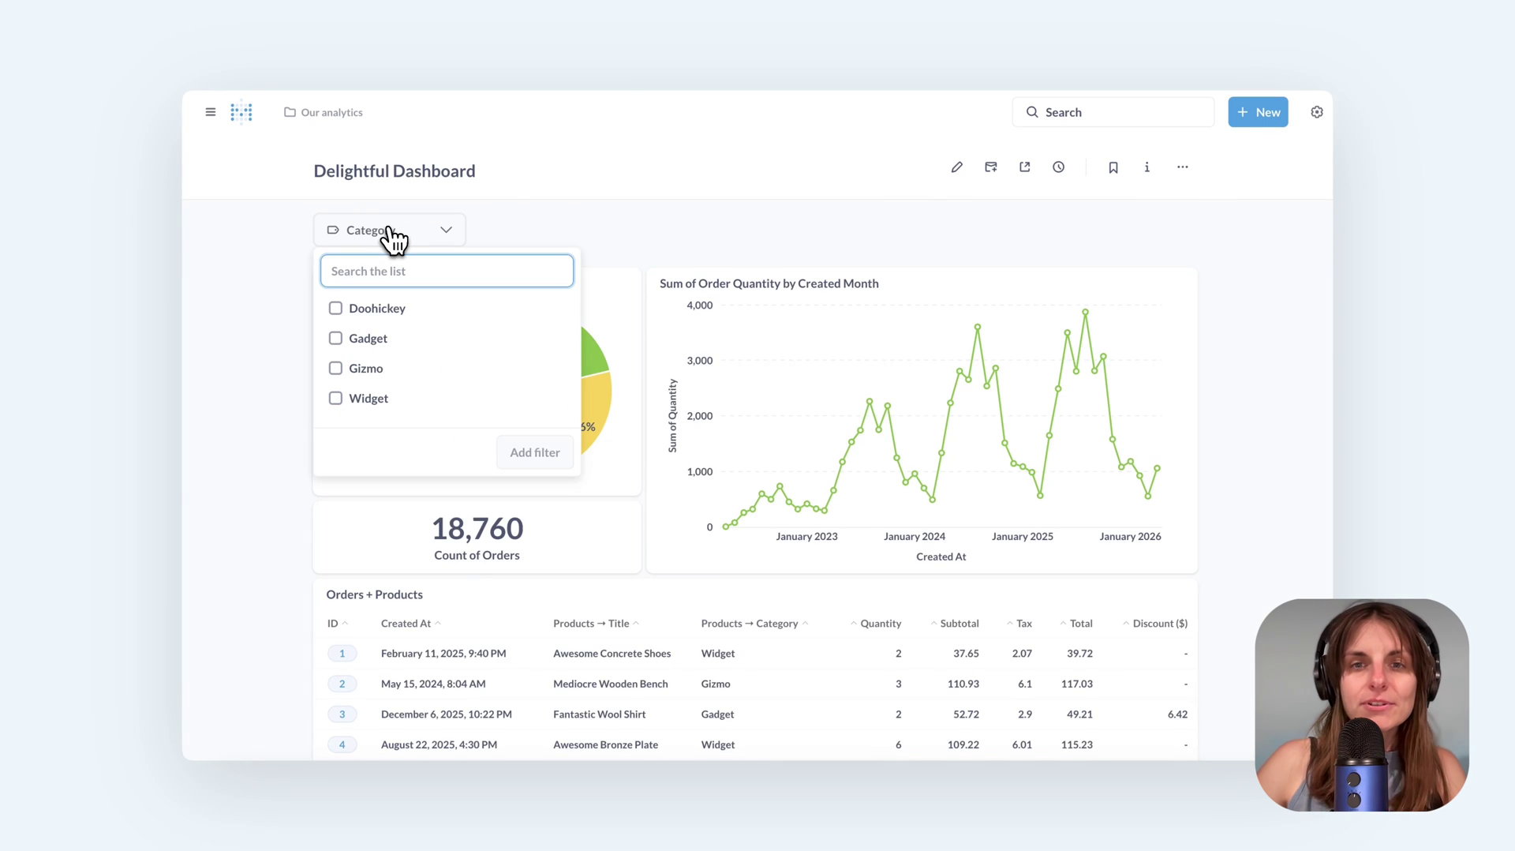
{"action": "left_click", "coordinate": [385, 311]}
{"action": "left_click", "coordinate": [533, 456]}
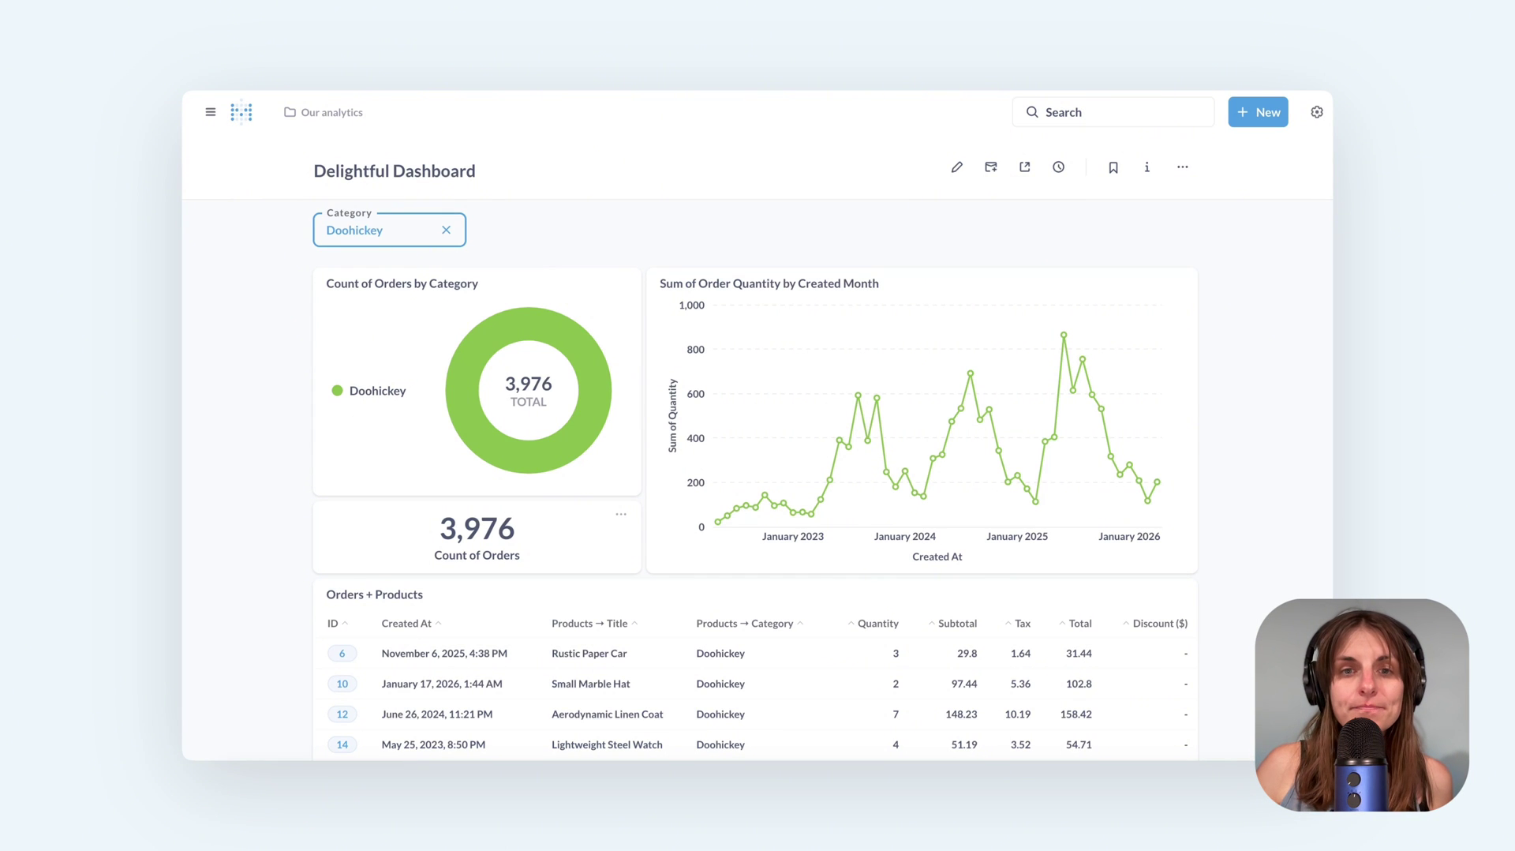
- Unlink Product.Category from the Count of Orders by Category card and save the dashboard
{"action": "left_click", "coordinate": [956, 167]}
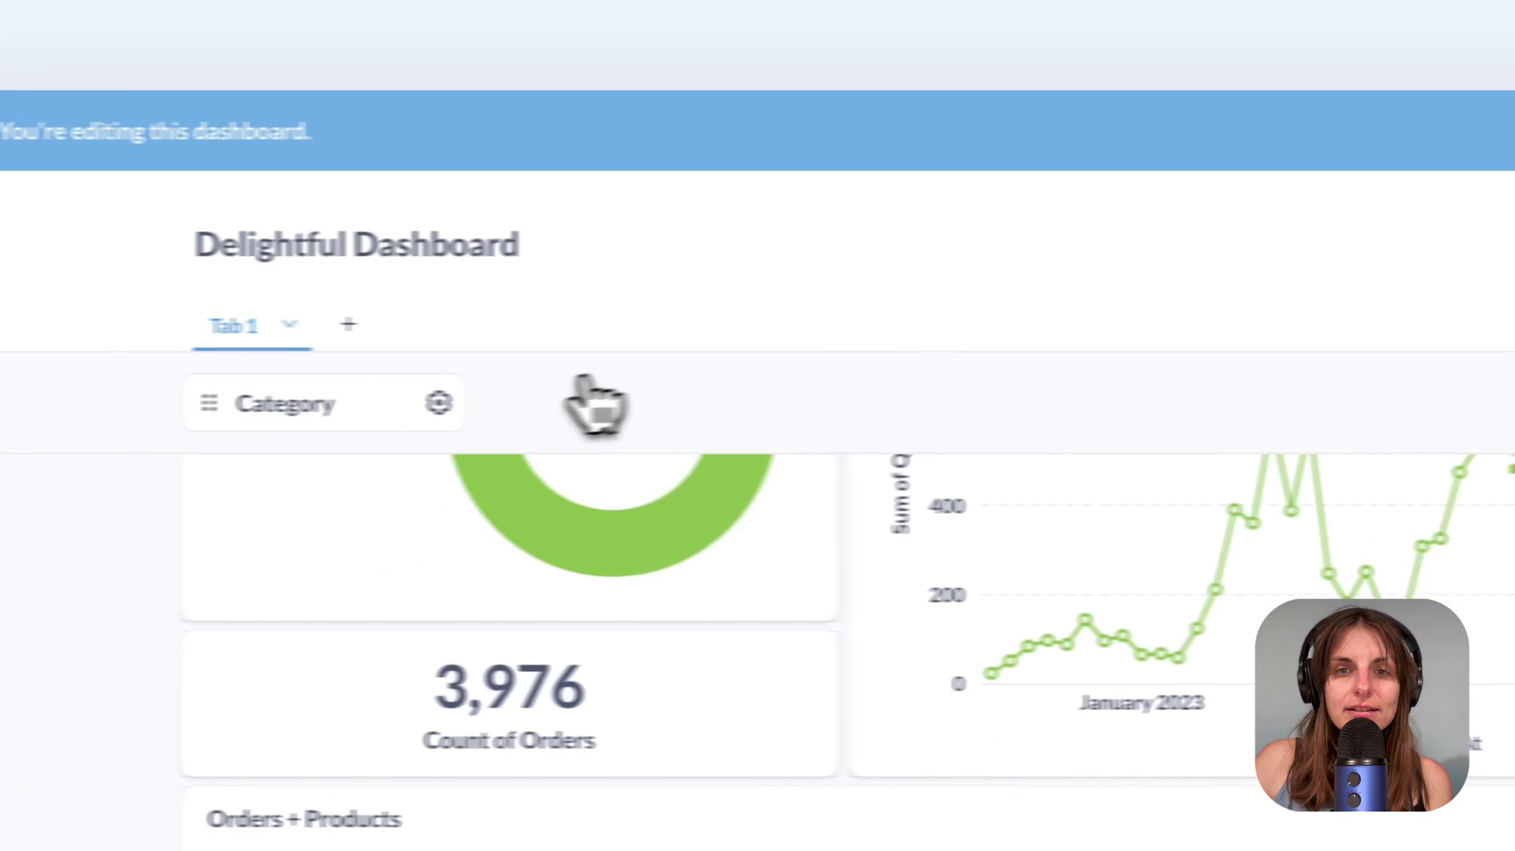
{"action": "left_click", "coordinate": [439, 403]}
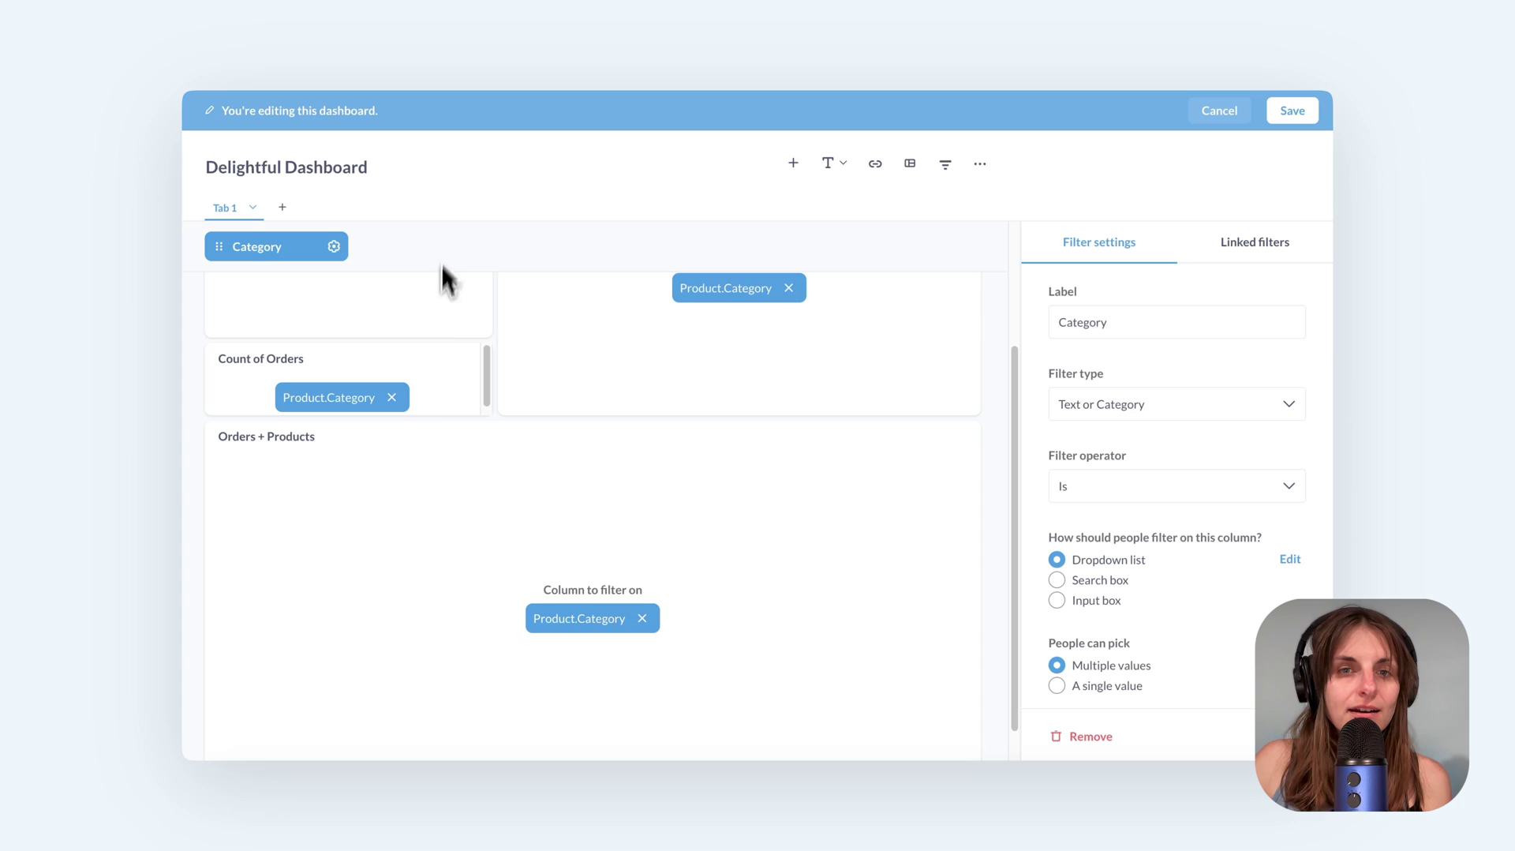
{"action": "left_click", "coordinate": [398, 419]}
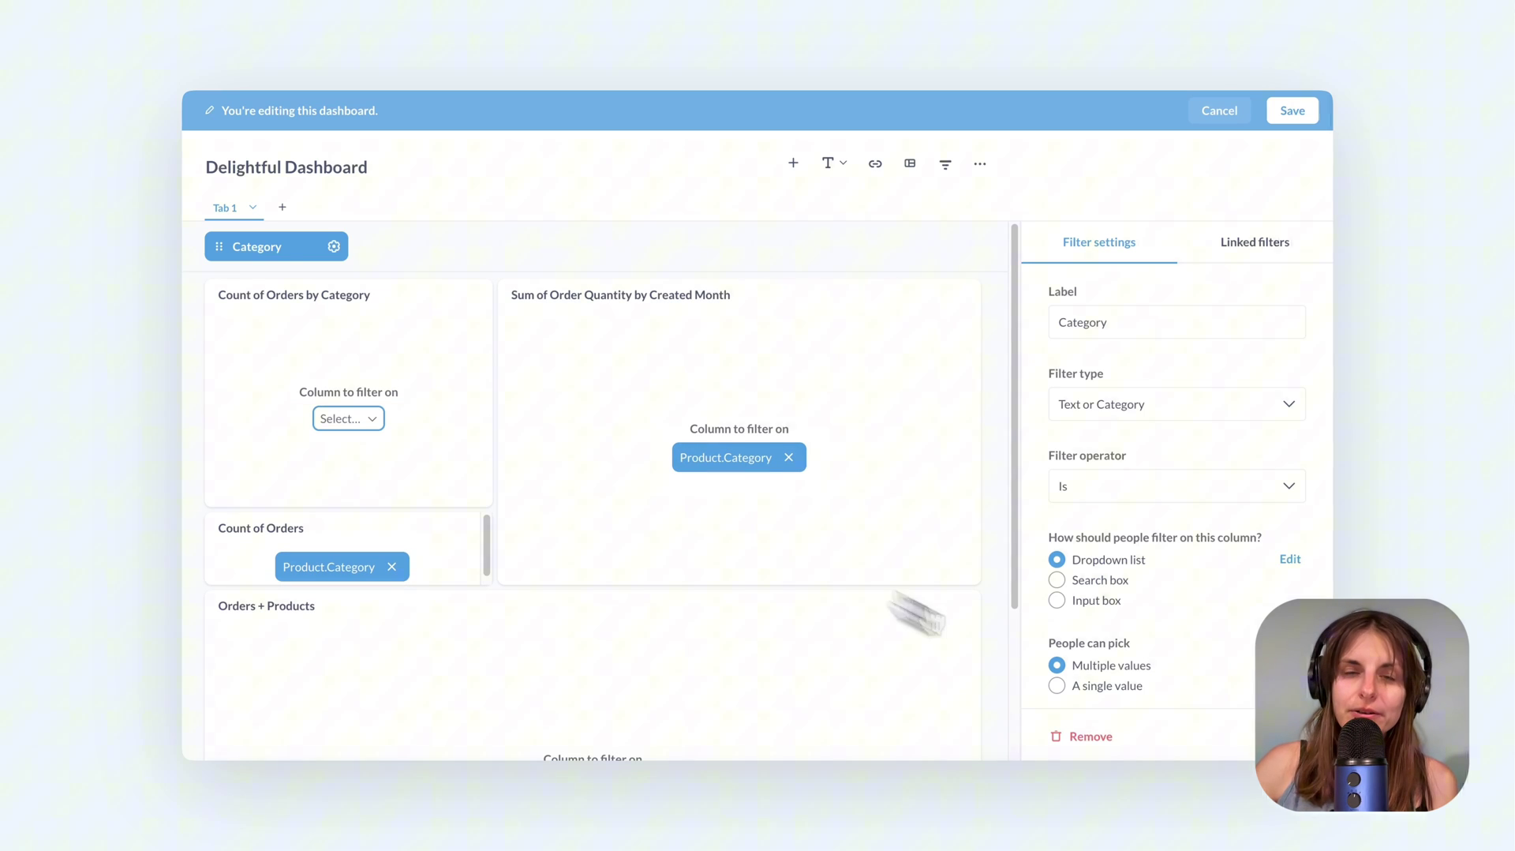
{"action": "left_click", "coordinate": [1291, 110]}
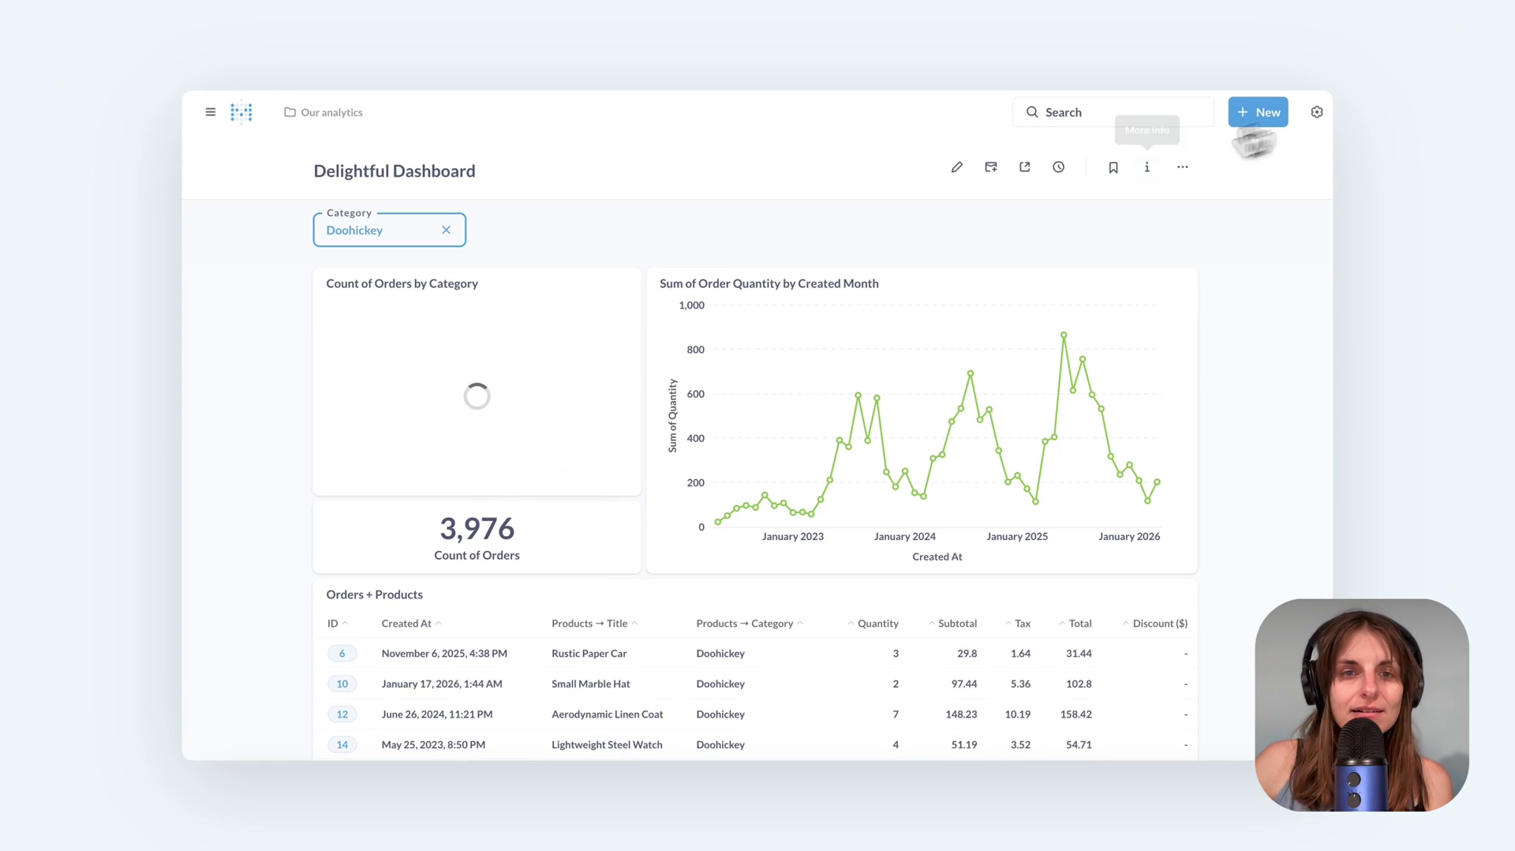
- Add Gadget to the Category filter alongside Doohickey
{"action": "left_click", "coordinate": [389, 237]}
{"action": "left_click", "coordinate": [347, 341]}
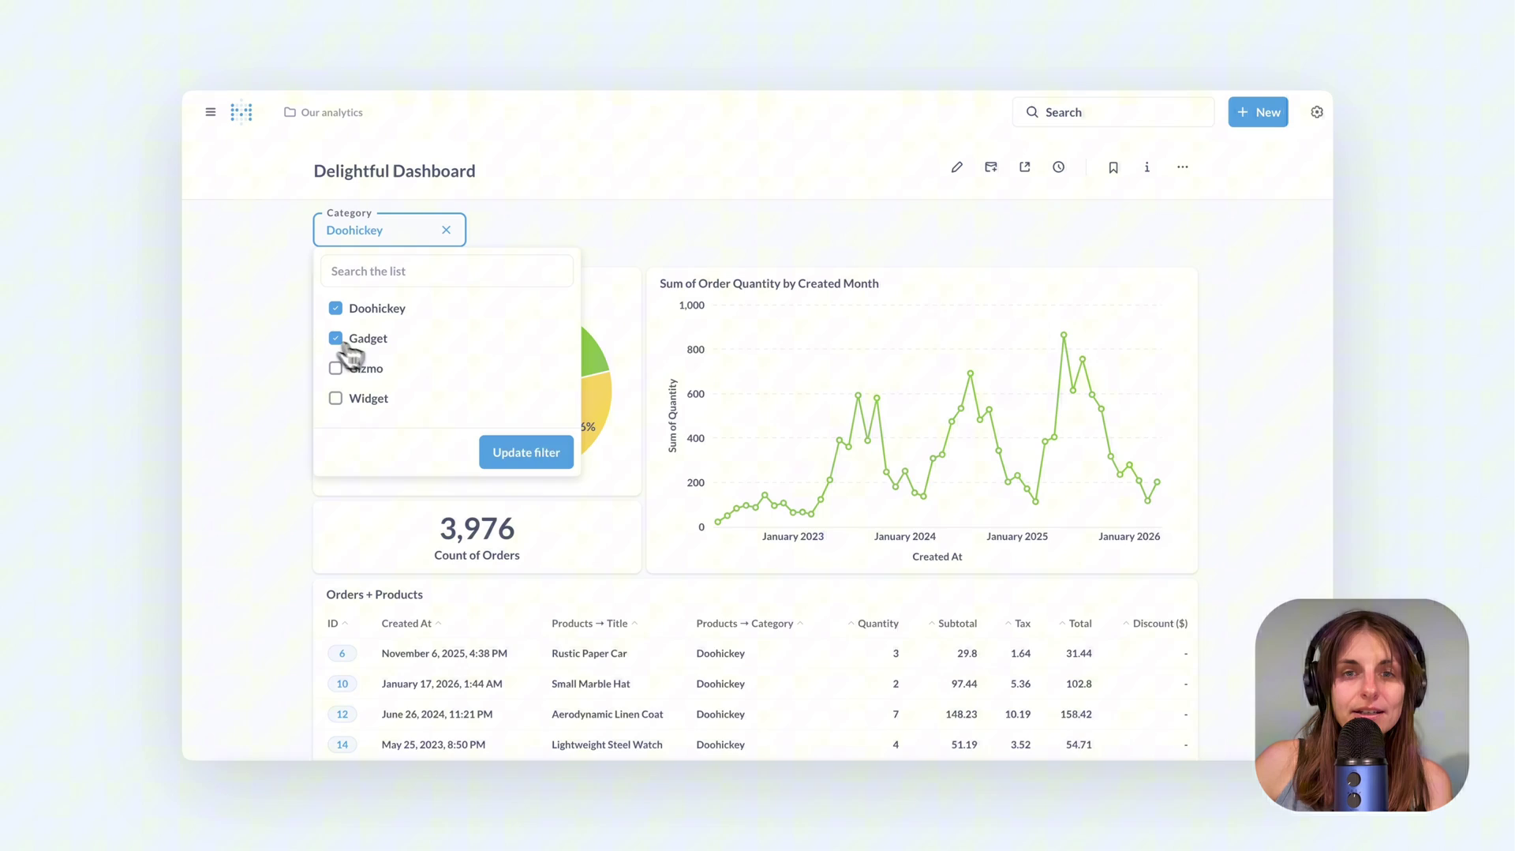
{"action": "left_click", "coordinate": [523, 452]}
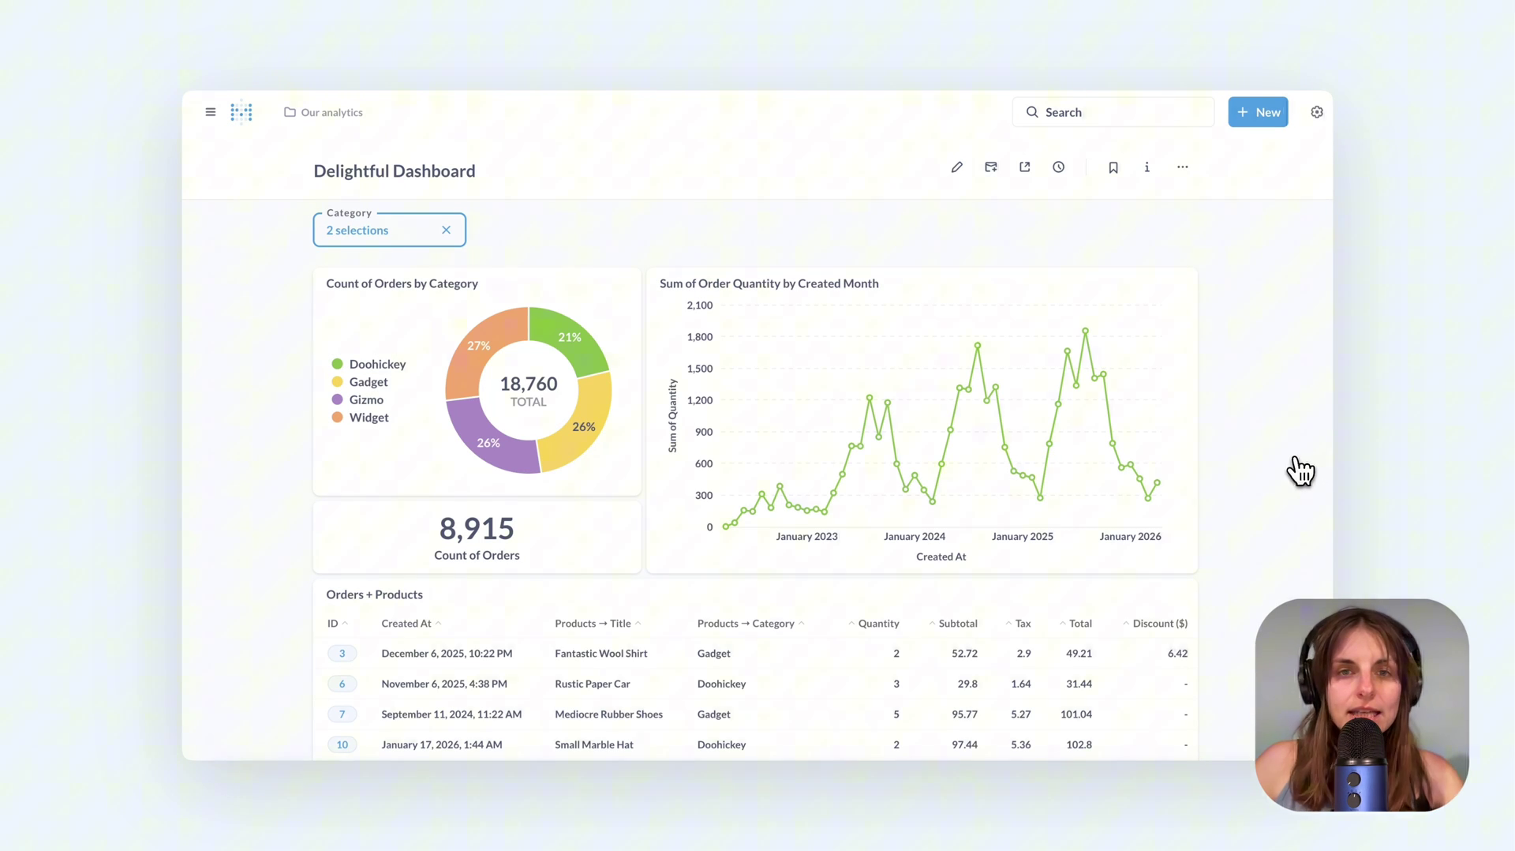
- In edit mode, add a Time filter labelled 'Created'
{"action": "left_click", "coordinate": [957, 167]}
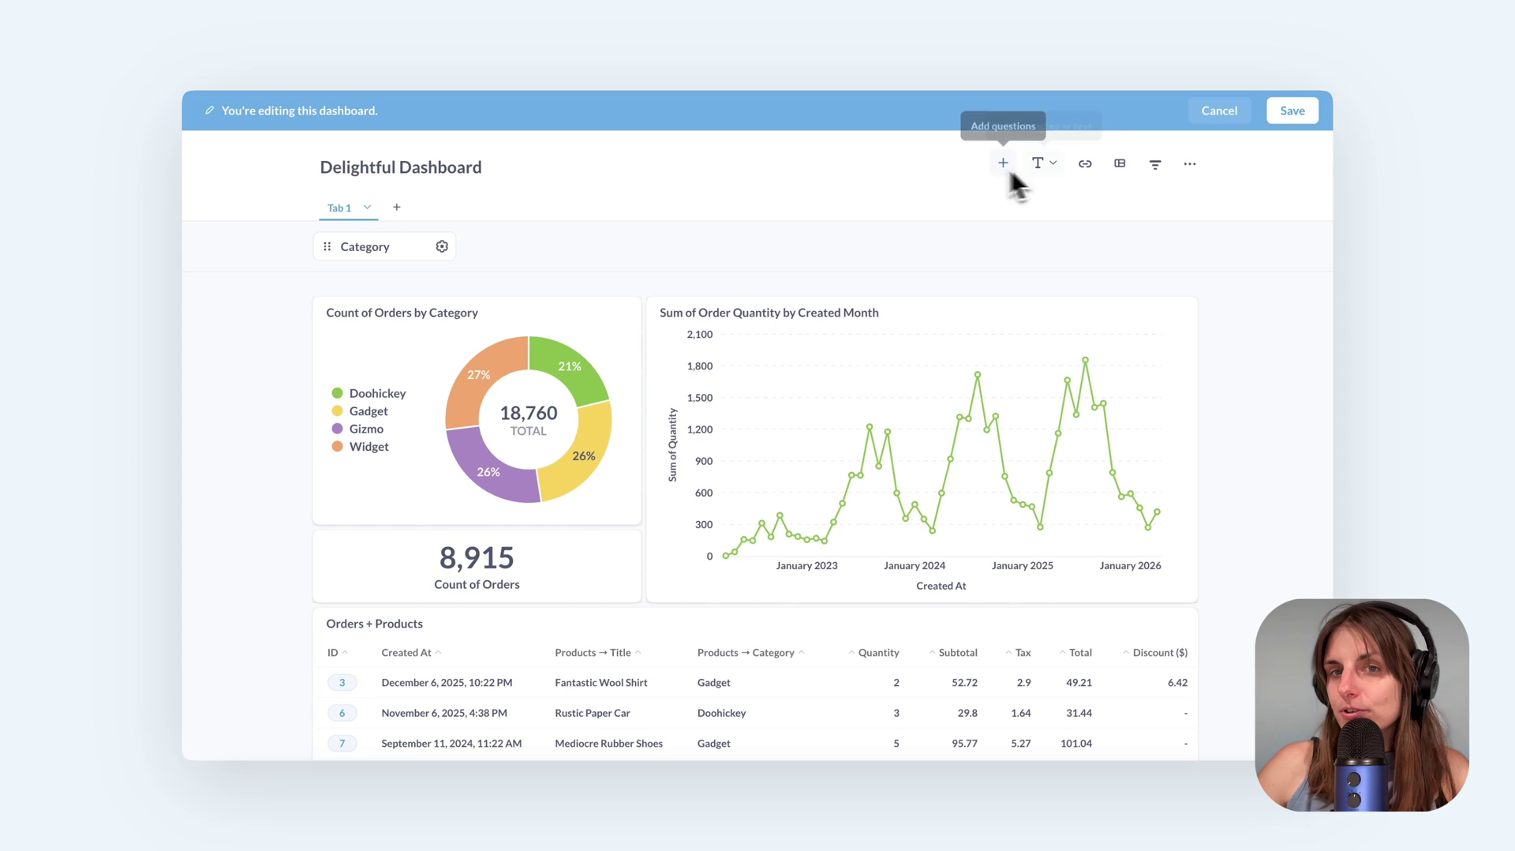
{"action": "left_click", "coordinate": [1155, 165]}
{"action": "left_click", "coordinate": [1124, 251]}
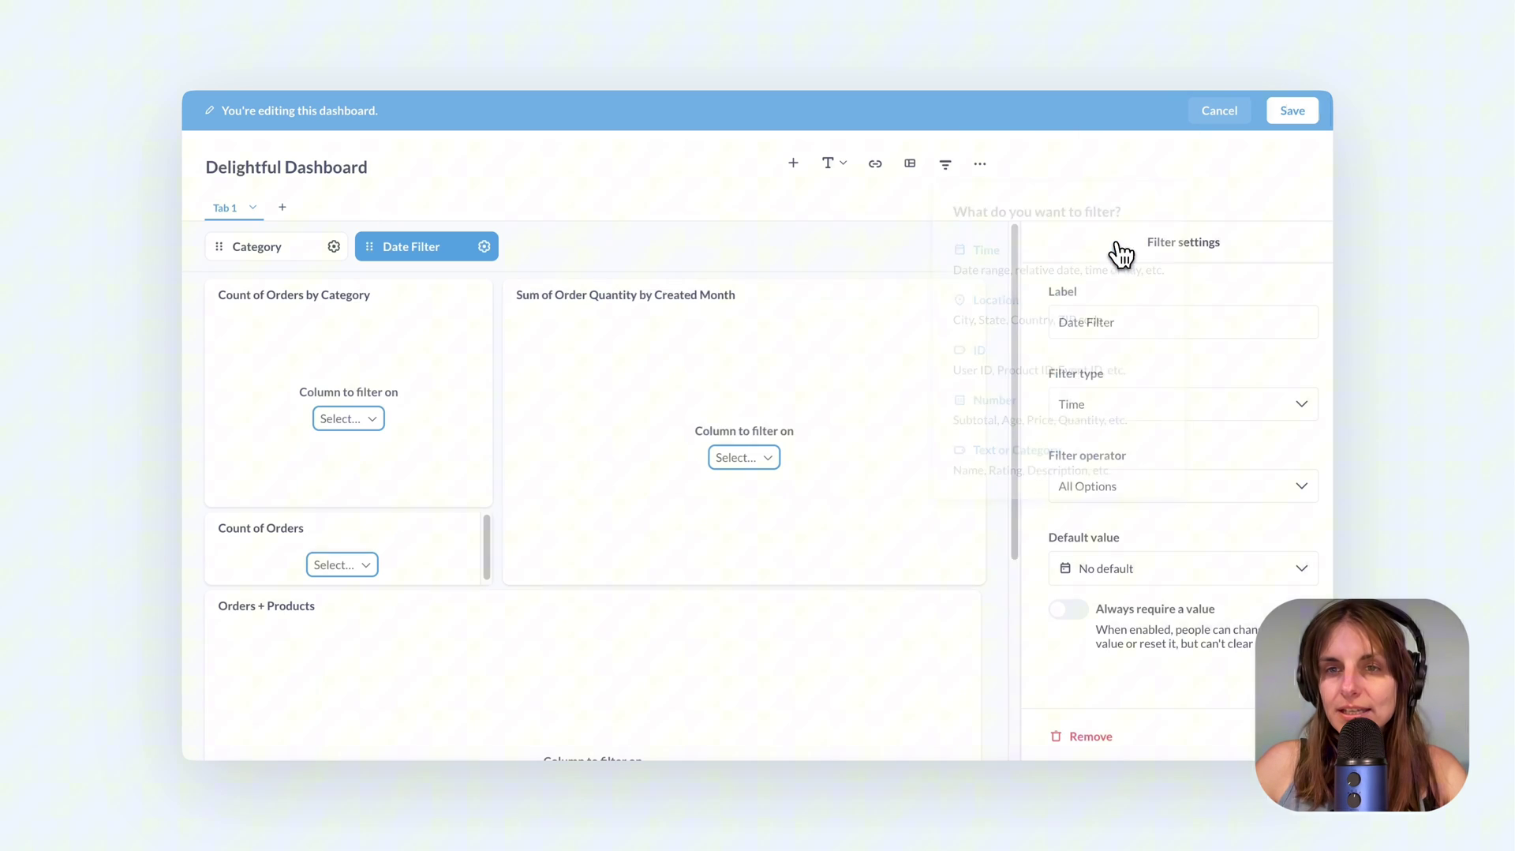
{"action": "left_click_drag", "start_coordinate": [1136, 324], "coordinate": [1052, 321]}
{"action": "type", "text": "Created"}
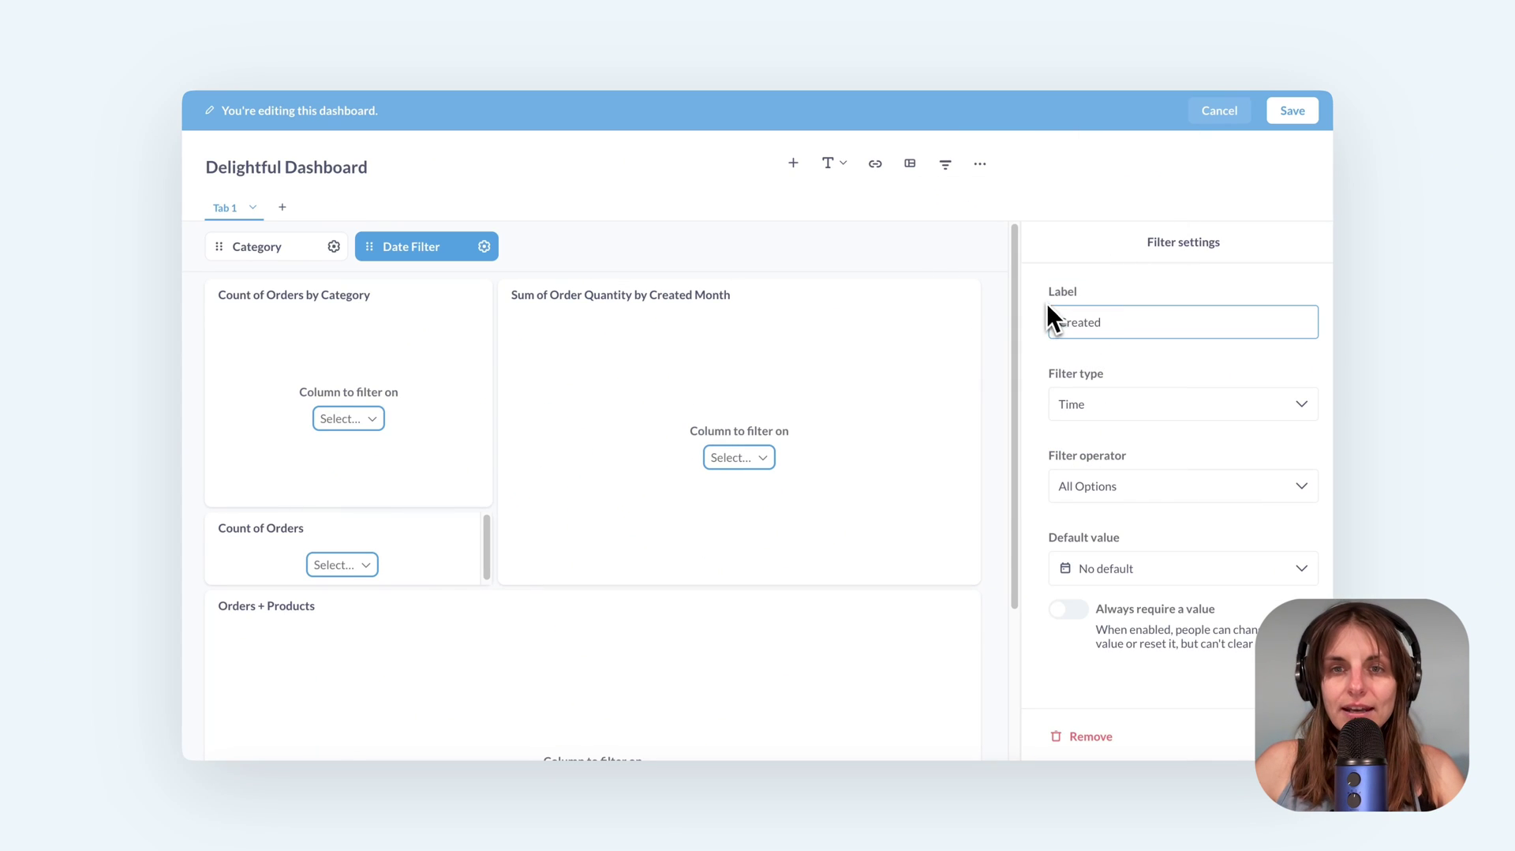
- Link the Created filter to the Created At column and save the dashboard
{"action": "left_click", "coordinate": [349, 419]}
{"action": "left_click", "coordinate": [362, 485]}
{"action": "scroll", "coordinate": [582, 524], "scroll_direction": "down", "scroll_amount": 3}
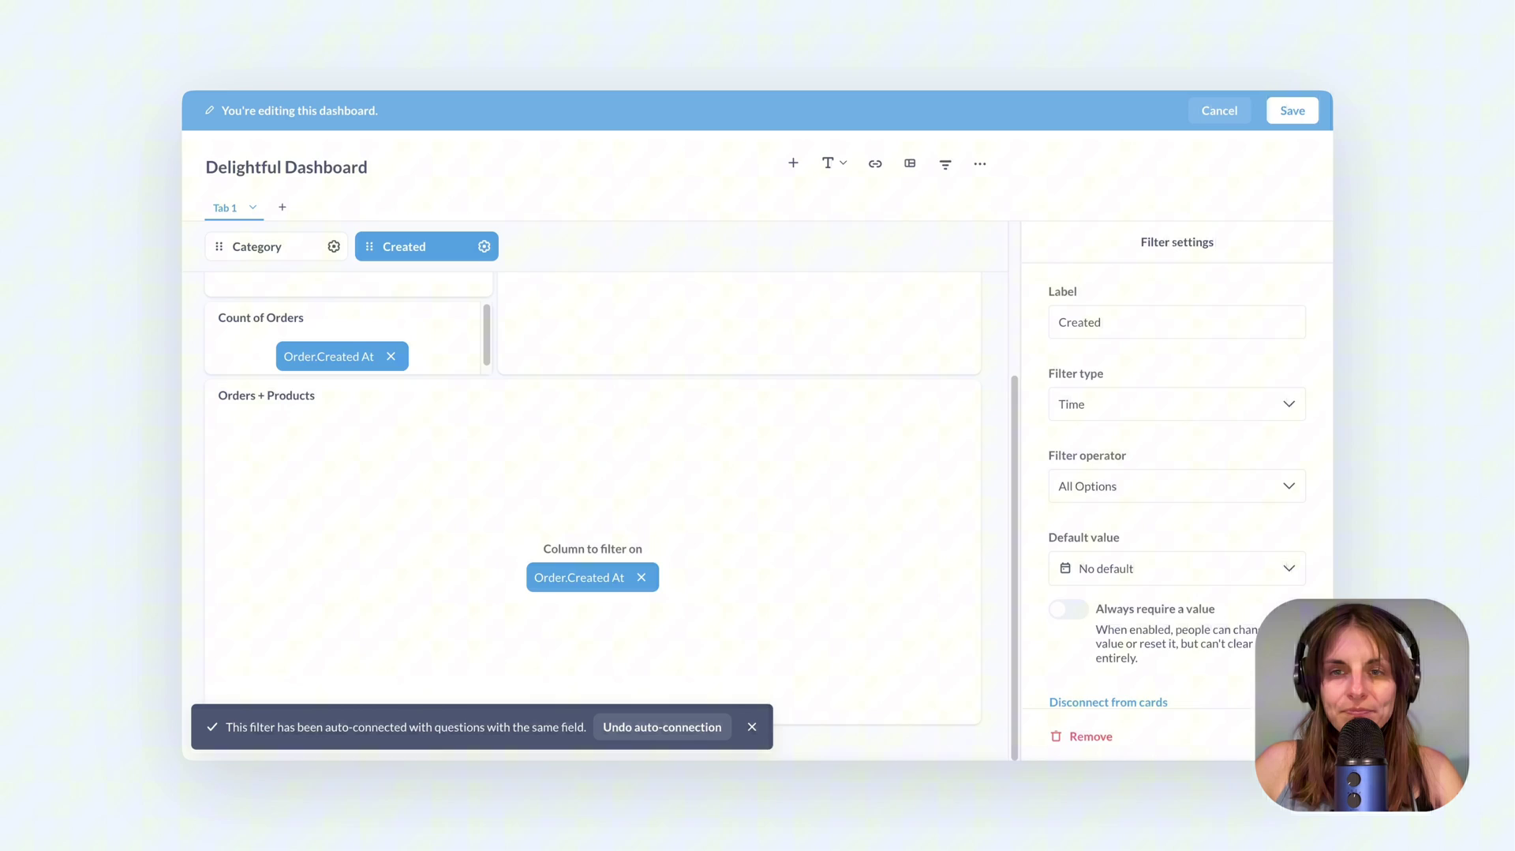
{"action": "left_click", "coordinate": [1356, 420]}
{"action": "left_click", "coordinate": [1294, 114]}
{"action": "left_click", "coordinate": [582, 239]}
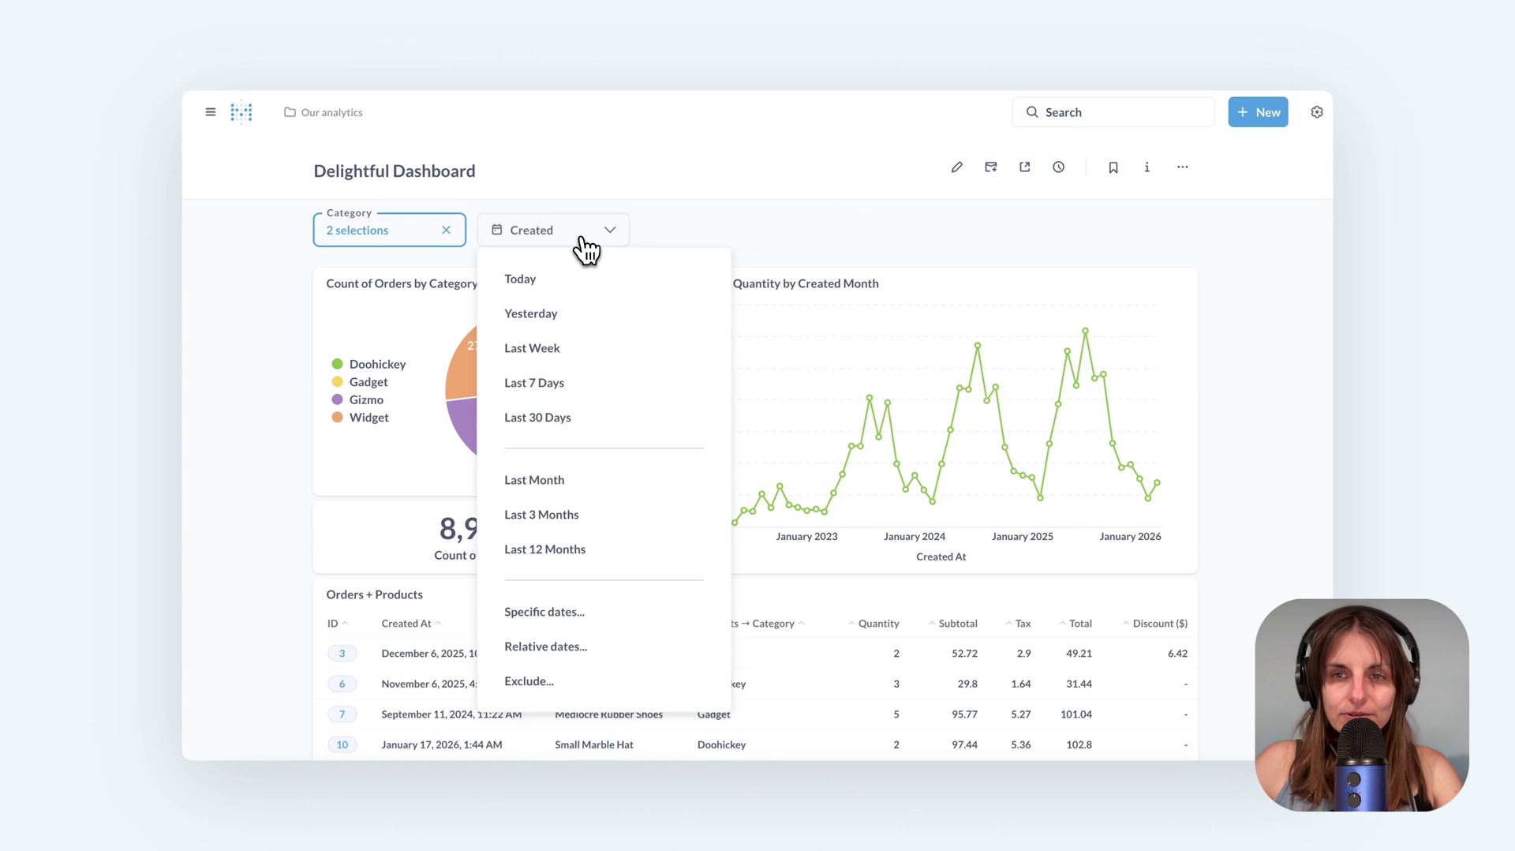
- Set the Created filter to the previous 12 months
{"action": "left_click", "coordinate": [568, 562]}
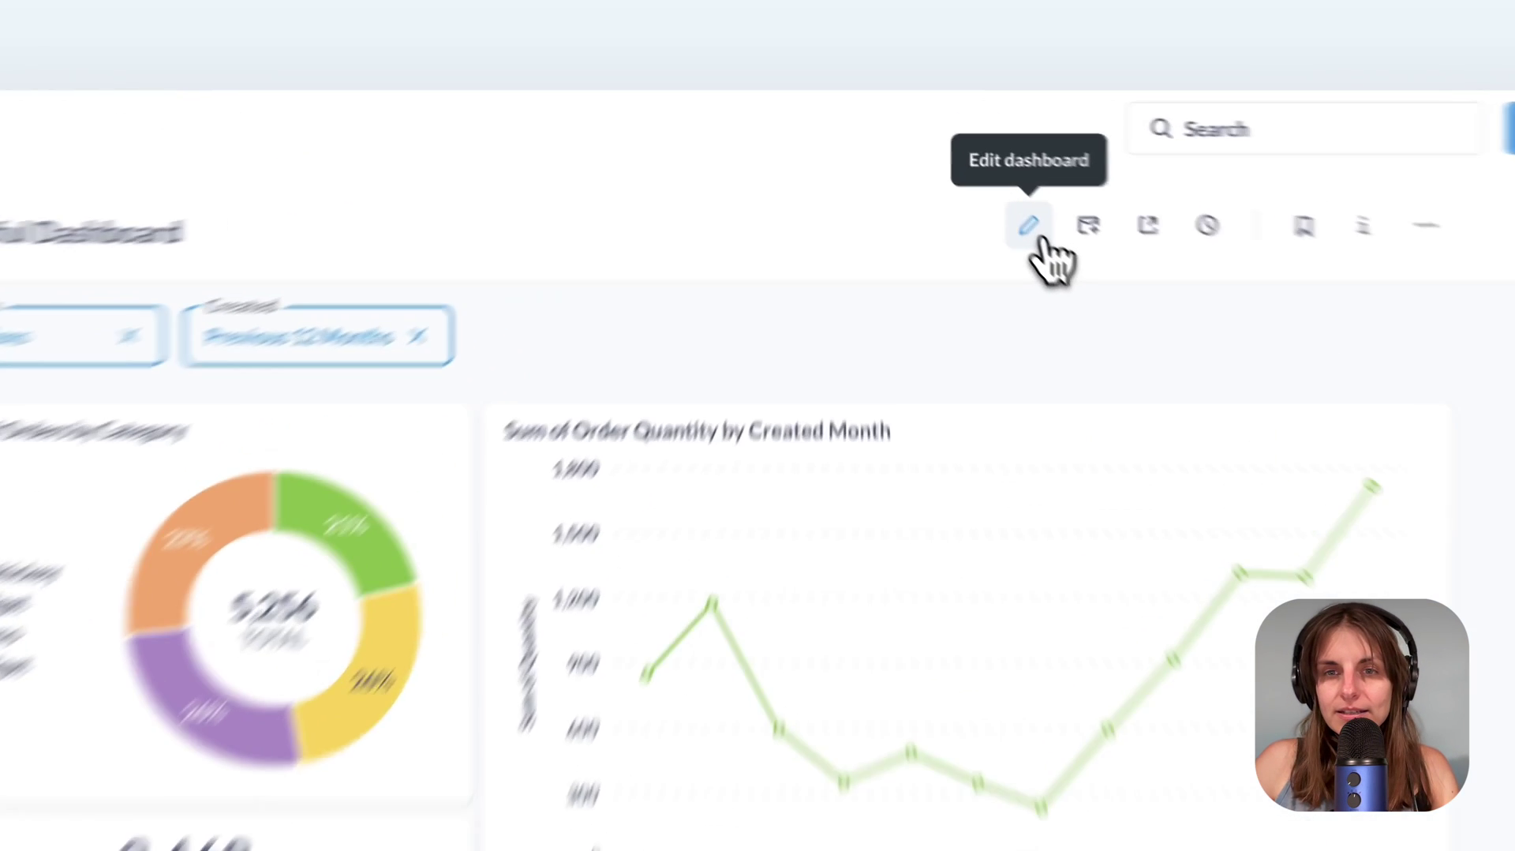
- Change the Created filter operator to Quarter and Year and save the dashboard
{"action": "left_click", "coordinate": [957, 166]}
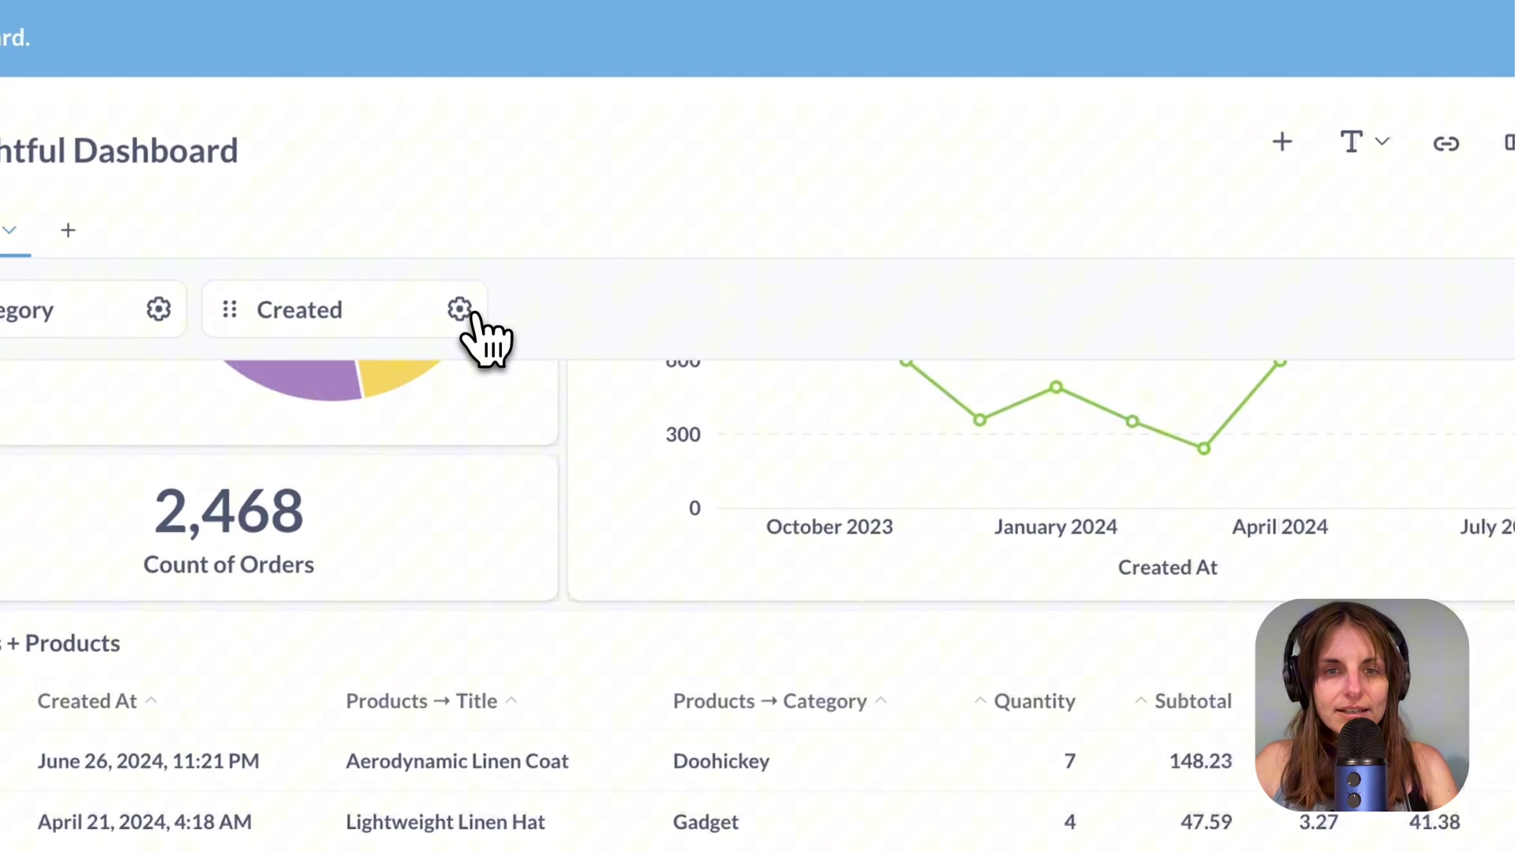
{"action": "left_click", "coordinate": [321, 402]}
{"action": "left_click", "coordinate": [1503, 785]}
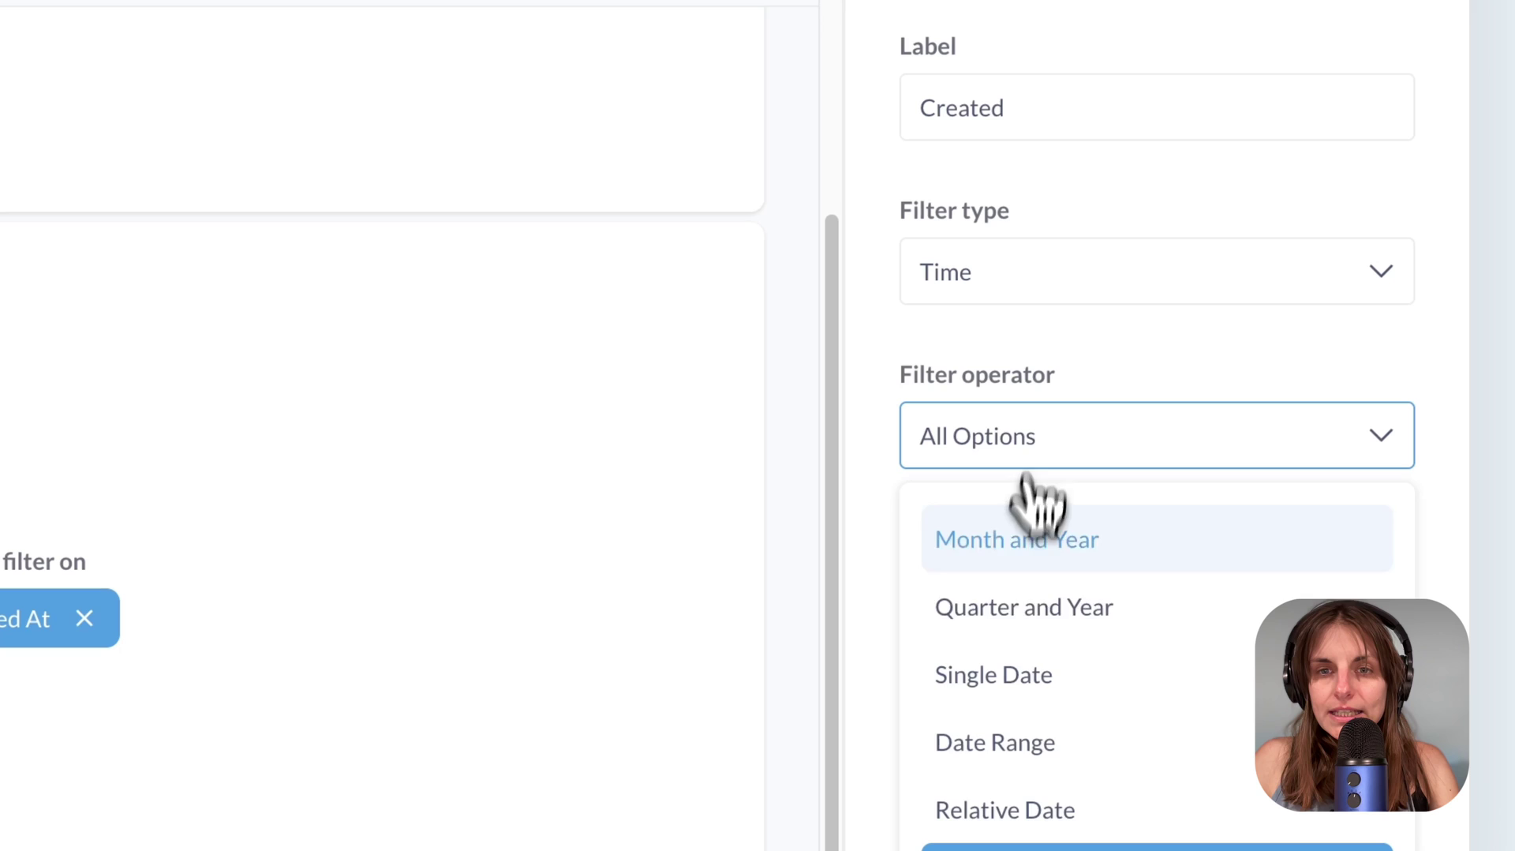
{"action": "left_click", "coordinate": [1029, 607]}
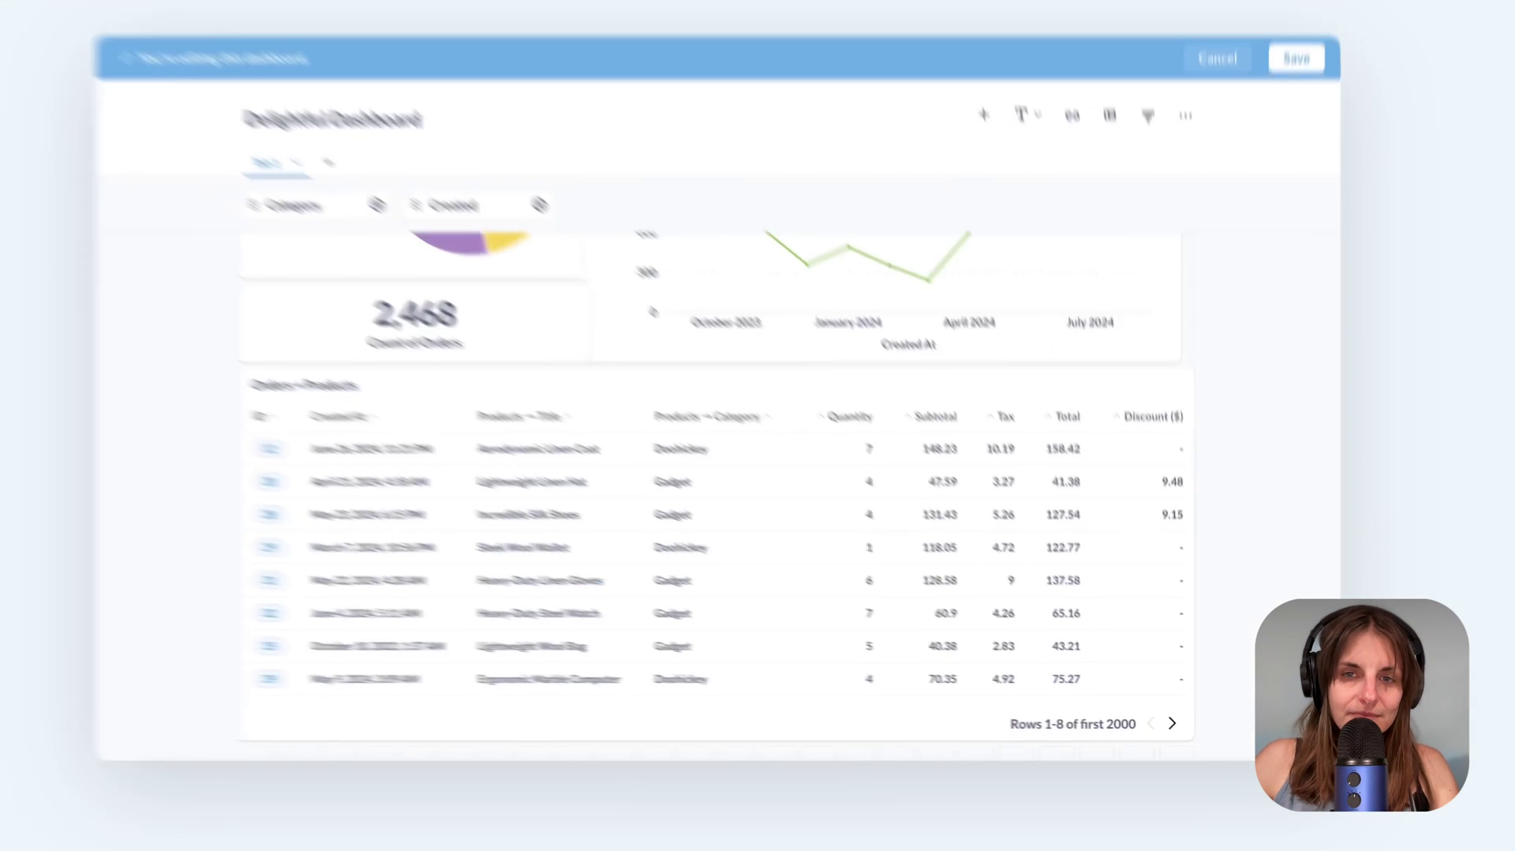
{"action": "left_click", "coordinate": [1301, 117]}
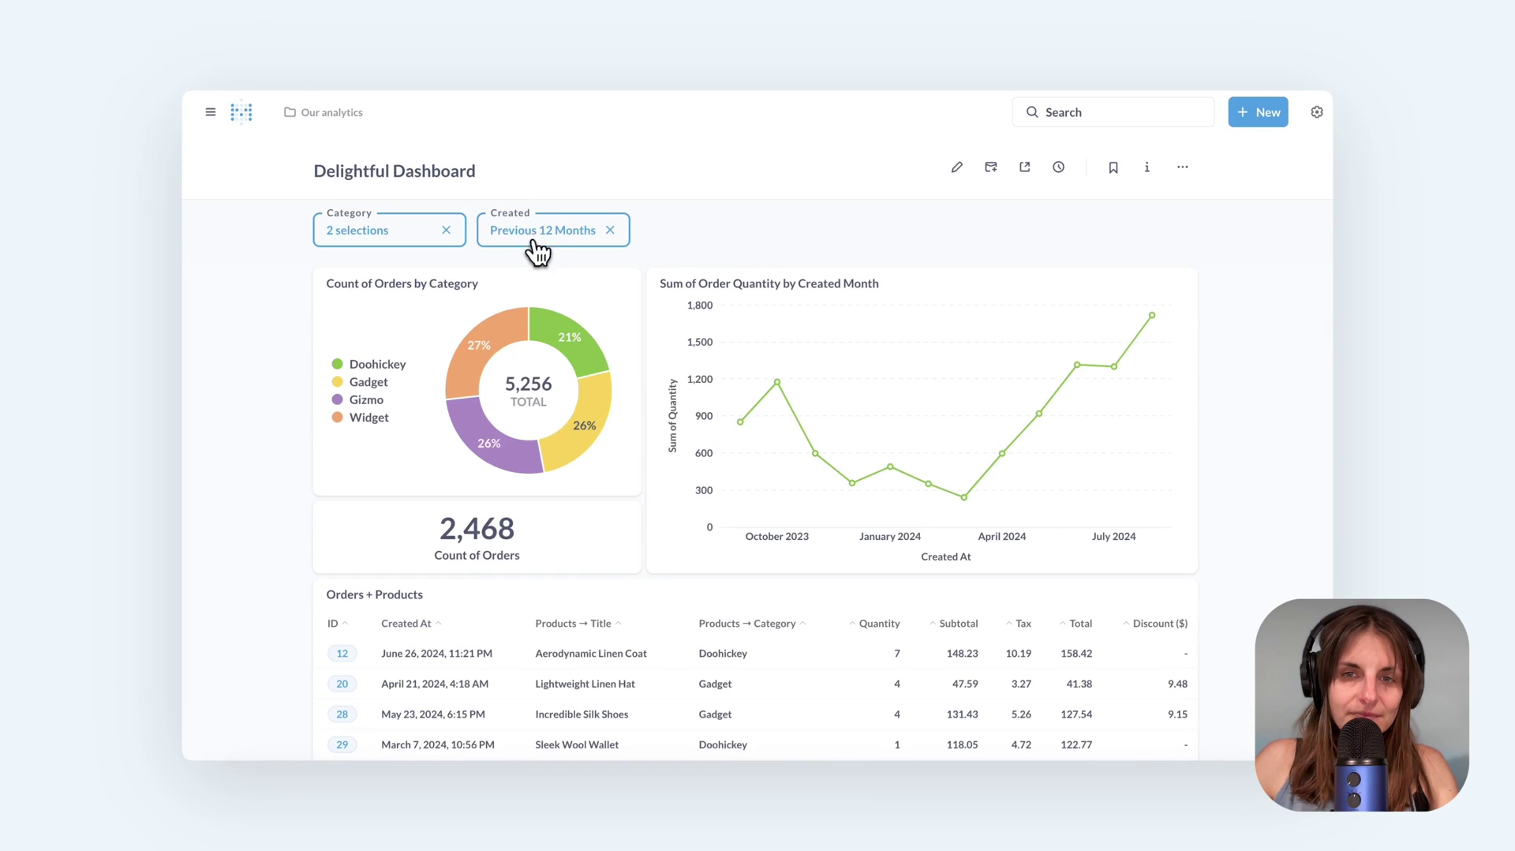
- Set the Created filter to Q2 2024
{"action": "left_click", "coordinate": [534, 237]}
{"action": "left_click", "coordinate": [564, 286]}
{"action": "left_click", "coordinate": [563, 323]}
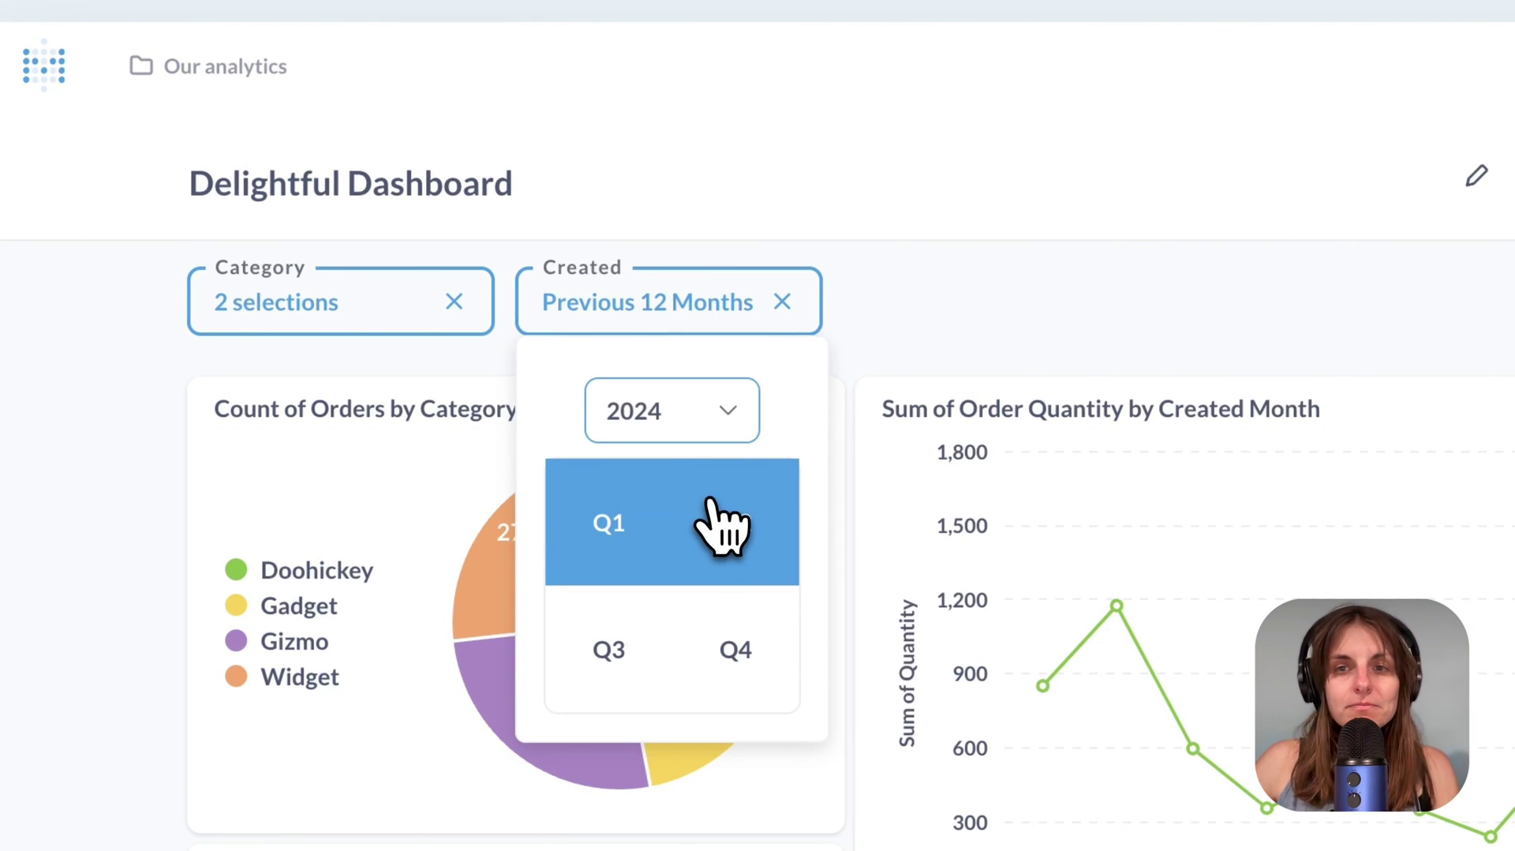
{"action": "left_click", "coordinate": [775, 558]}
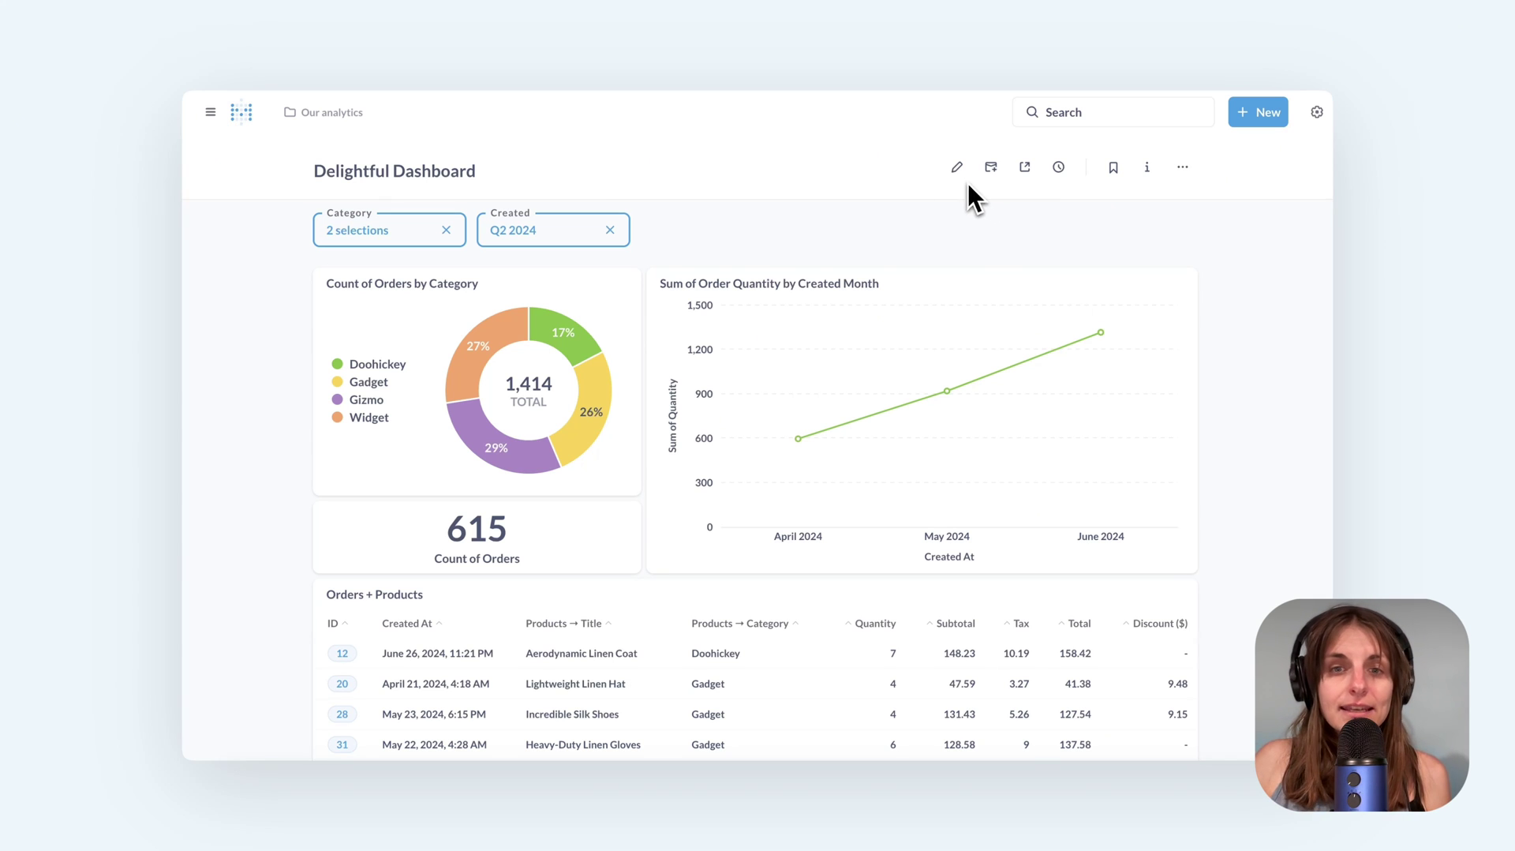
- Add a Text or Category filter to the dashboard and name it 'Title'
{"action": "scroll", "coordinate": [781, 371], "scroll_direction": "down", "scroll_amount": 3}
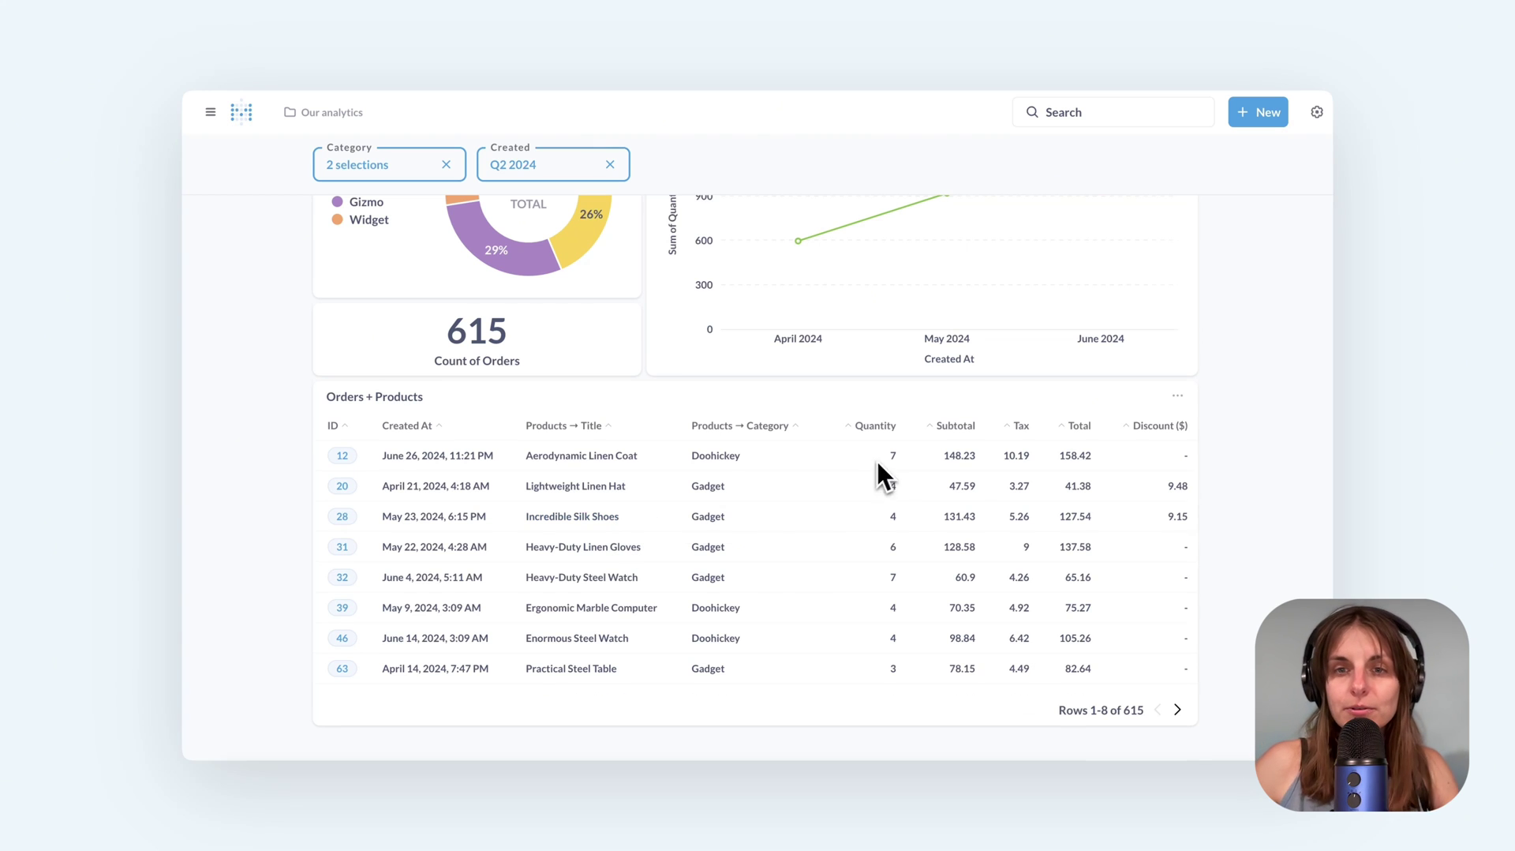
{"action": "scroll", "coordinate": [882, 474], "scroll_direction": "up", "scroll_amount": 5}
{"action": "left_click", "coordinate": [959, 164]}
{"action": "left_click", "coordinate": [1154, 163]}
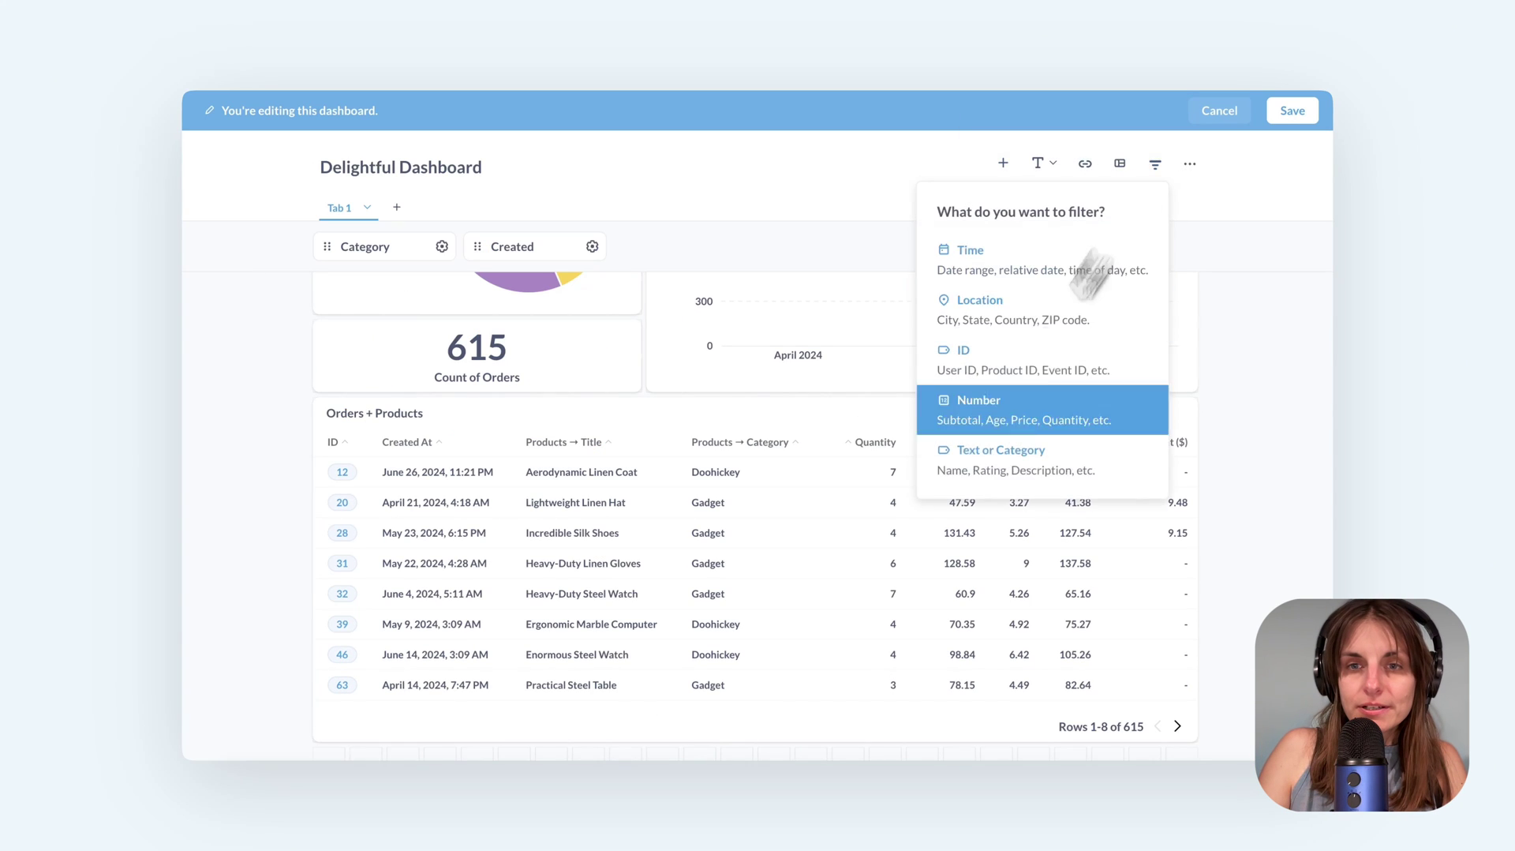
{"action": "left_click", "coordinate": [1026, 452]}
{"action": "double_click", "coordinate": [1055, 322]}
{"action": "type", "text": "Title"}
- Map the Title filter to Product.Title, save the dashboard, and search its values for 'shoes'
{"action": "scroll", "coordinate": [305, 396], "scroll_direction": "up", "scroll_amount": 3}
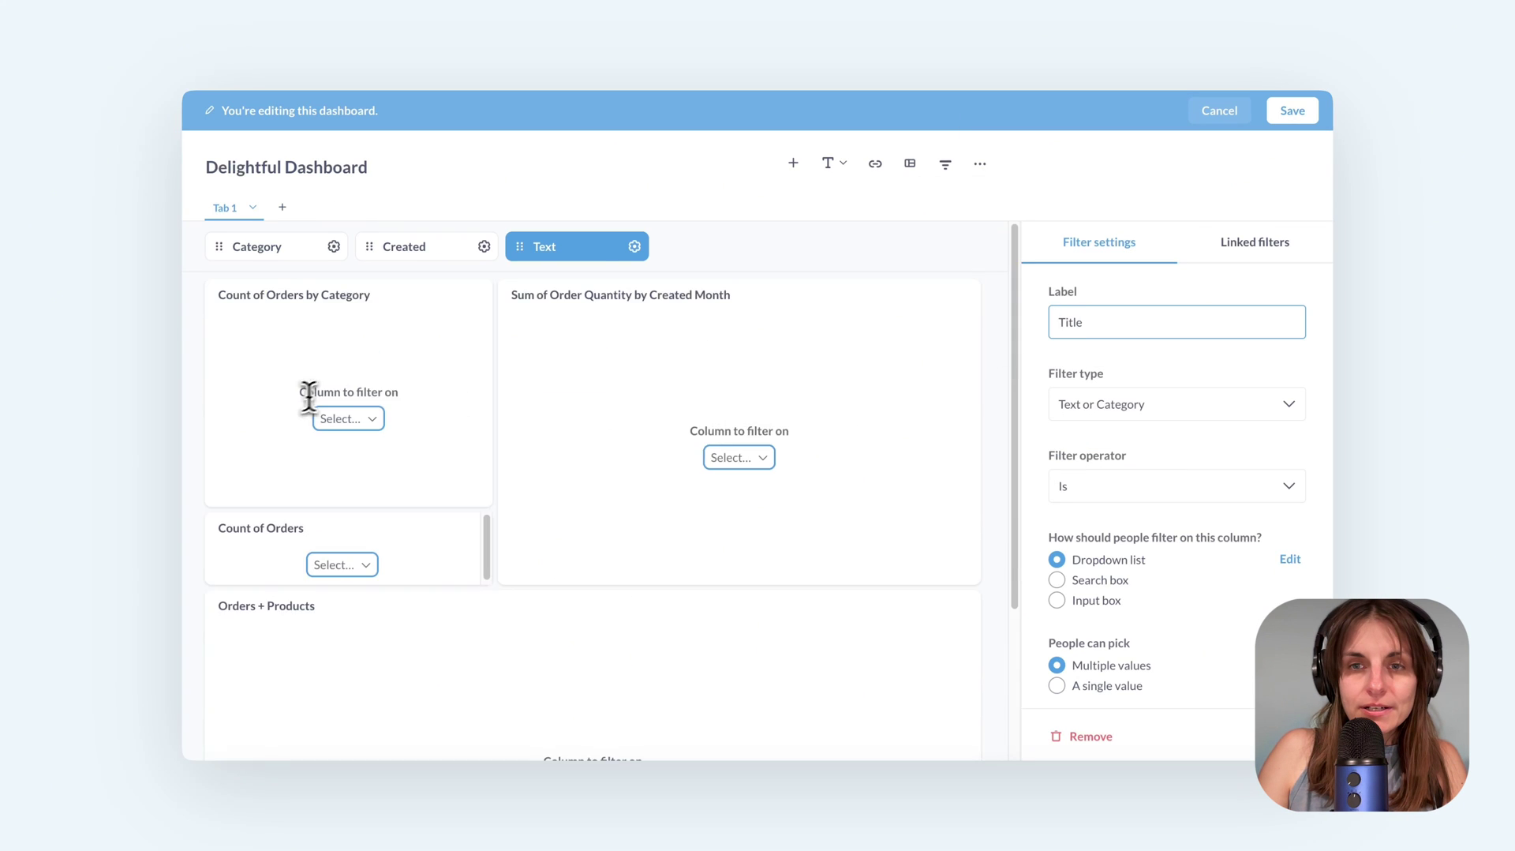
{"action": "left_click", "coordinate": [348, 416]}
{"action": "left_click", "coordinate": [355, 676]}
{"action": "scroll", "coordinate": [541, 616], "scroll_direction": "down", "scroll_amount": 3}
{"action": "left_click", "coordinate": [1293, 111]}
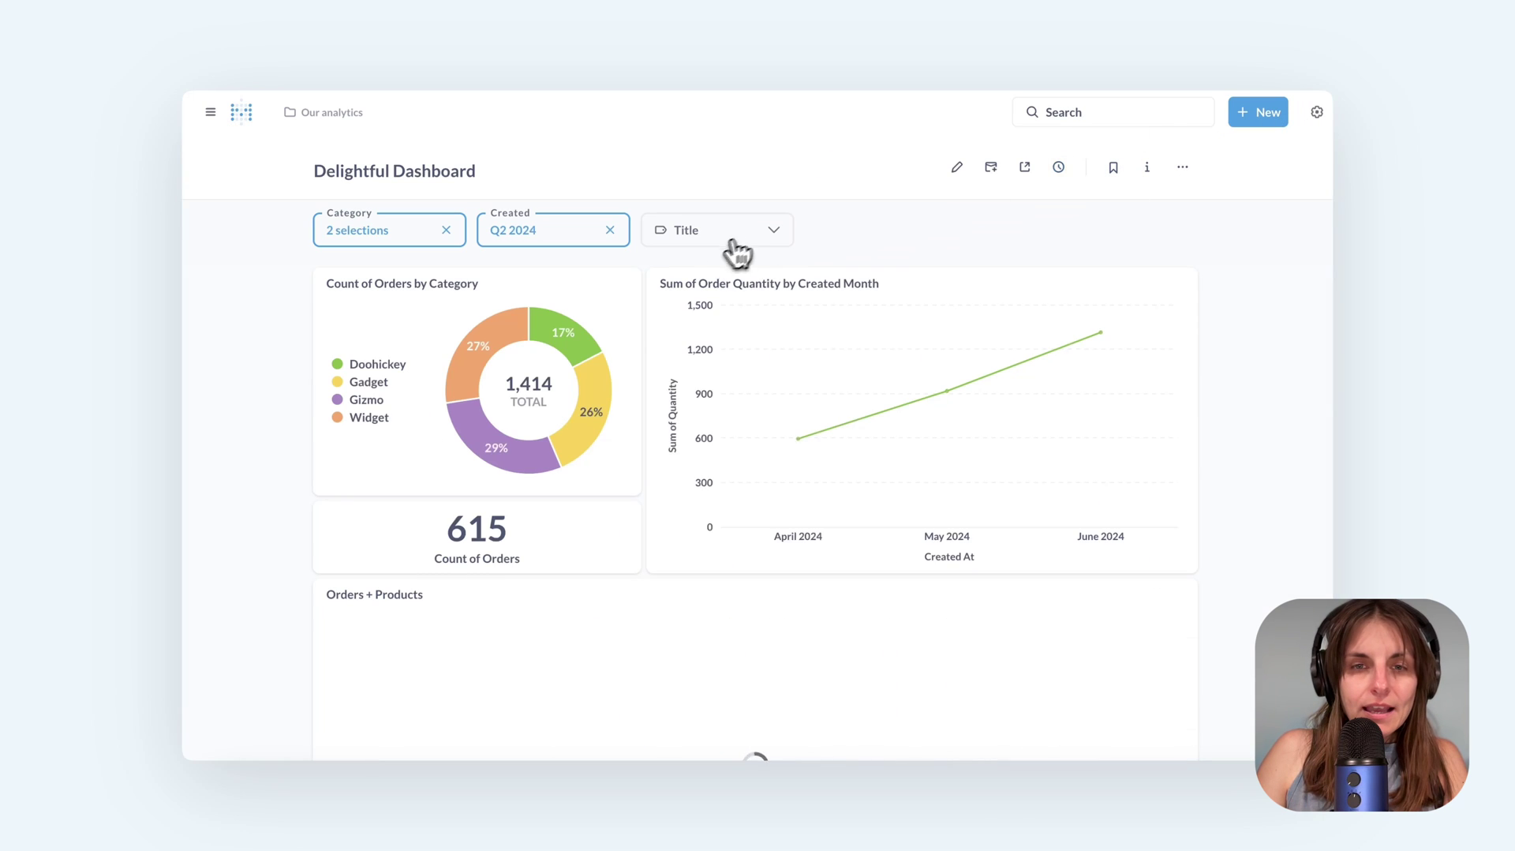
{"action": "left_click", "coordinate": [740, 239]}
{"action": "type", "text": "shoes"}
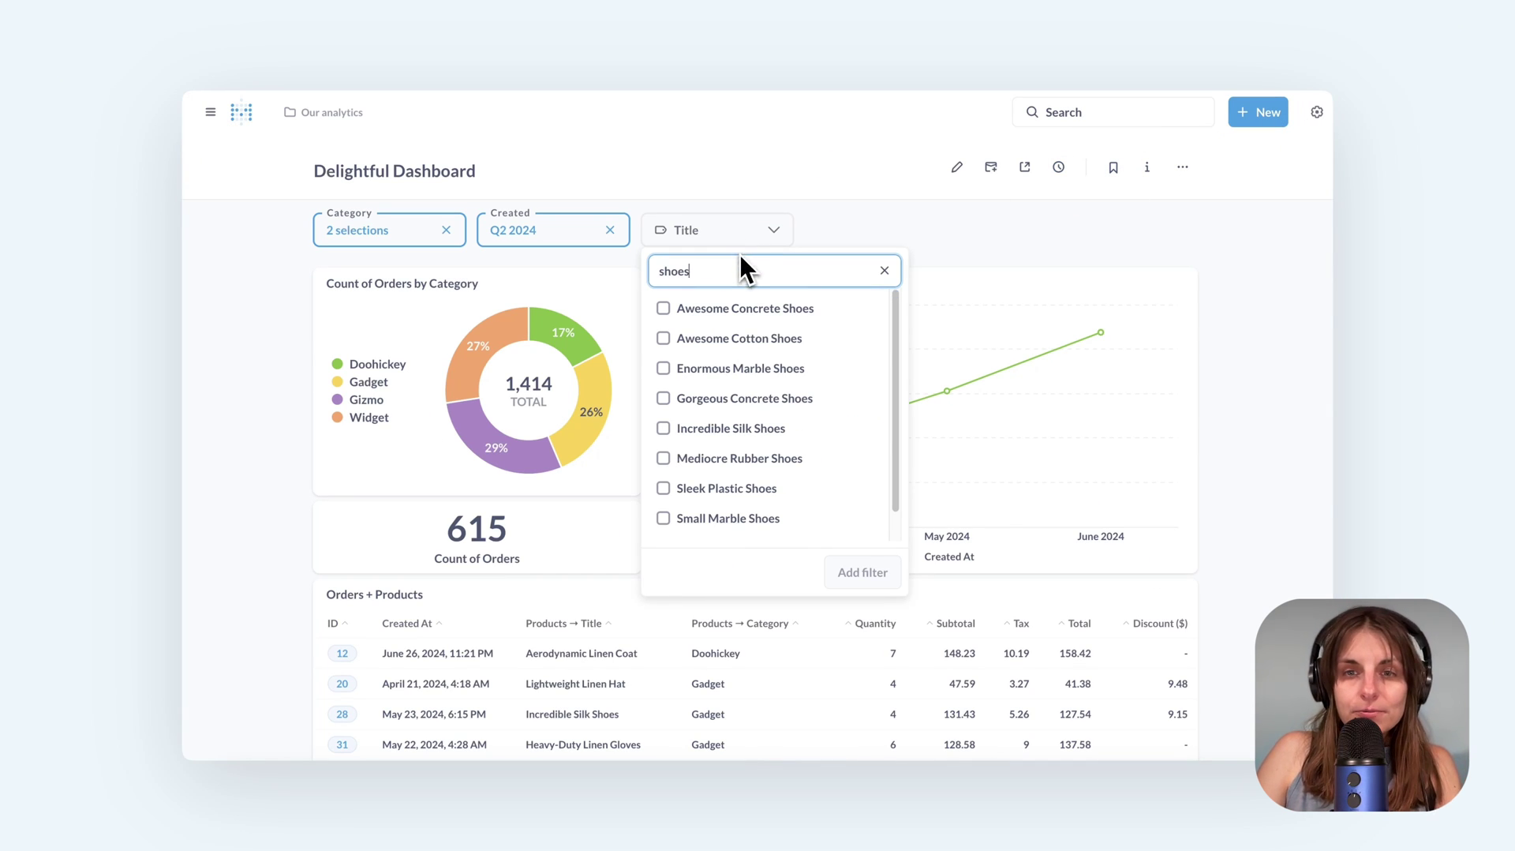
- Set the Title filter's operator to Contains and save the dashboard
{"action": "left_click", "coordinate": [957, 166]}
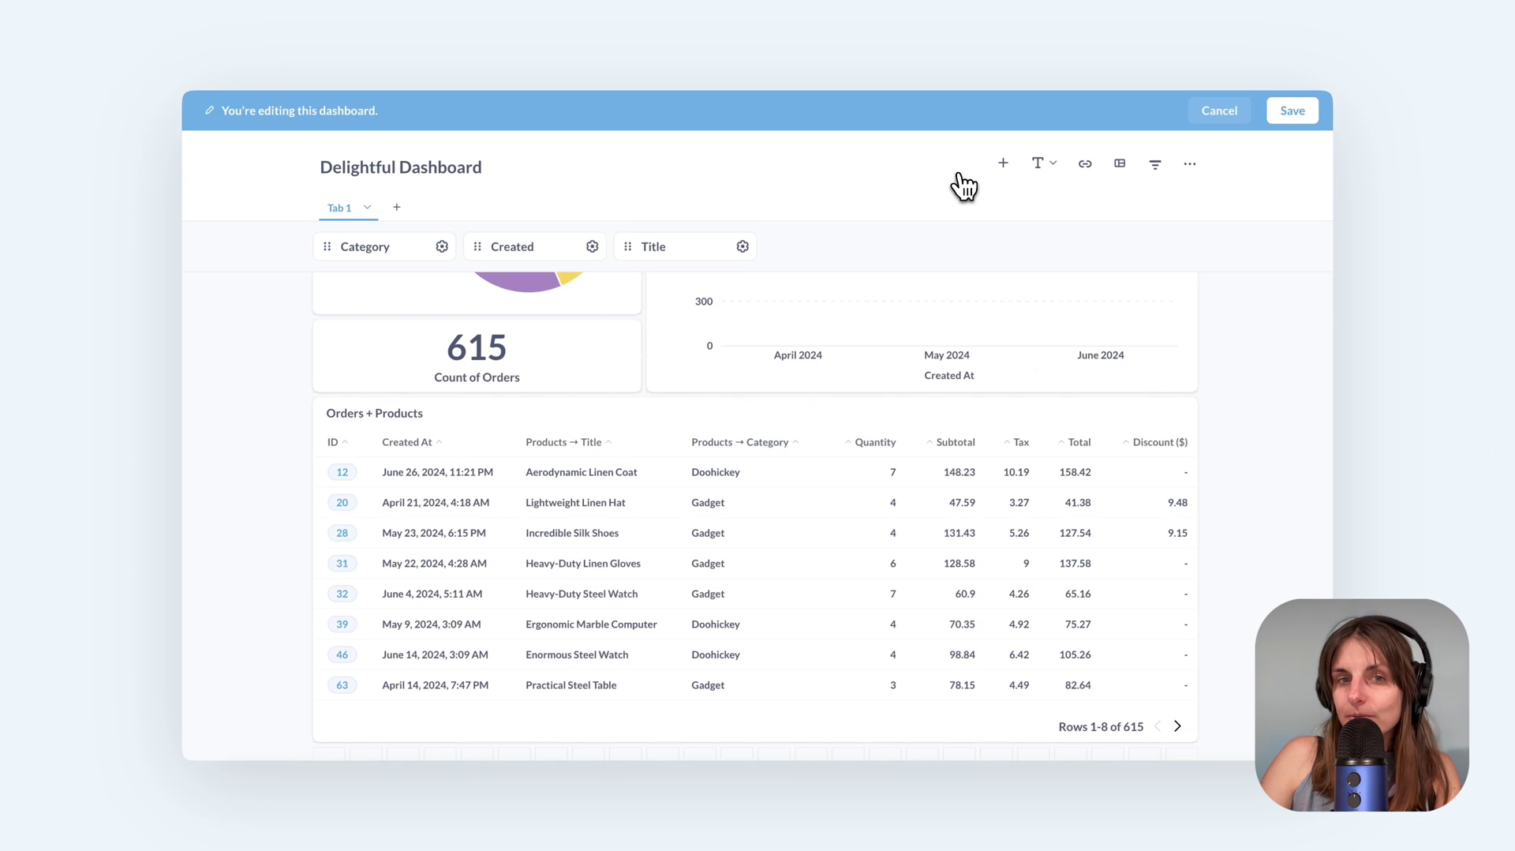
{"action": "left_click", "coordinate": [744, 256]}
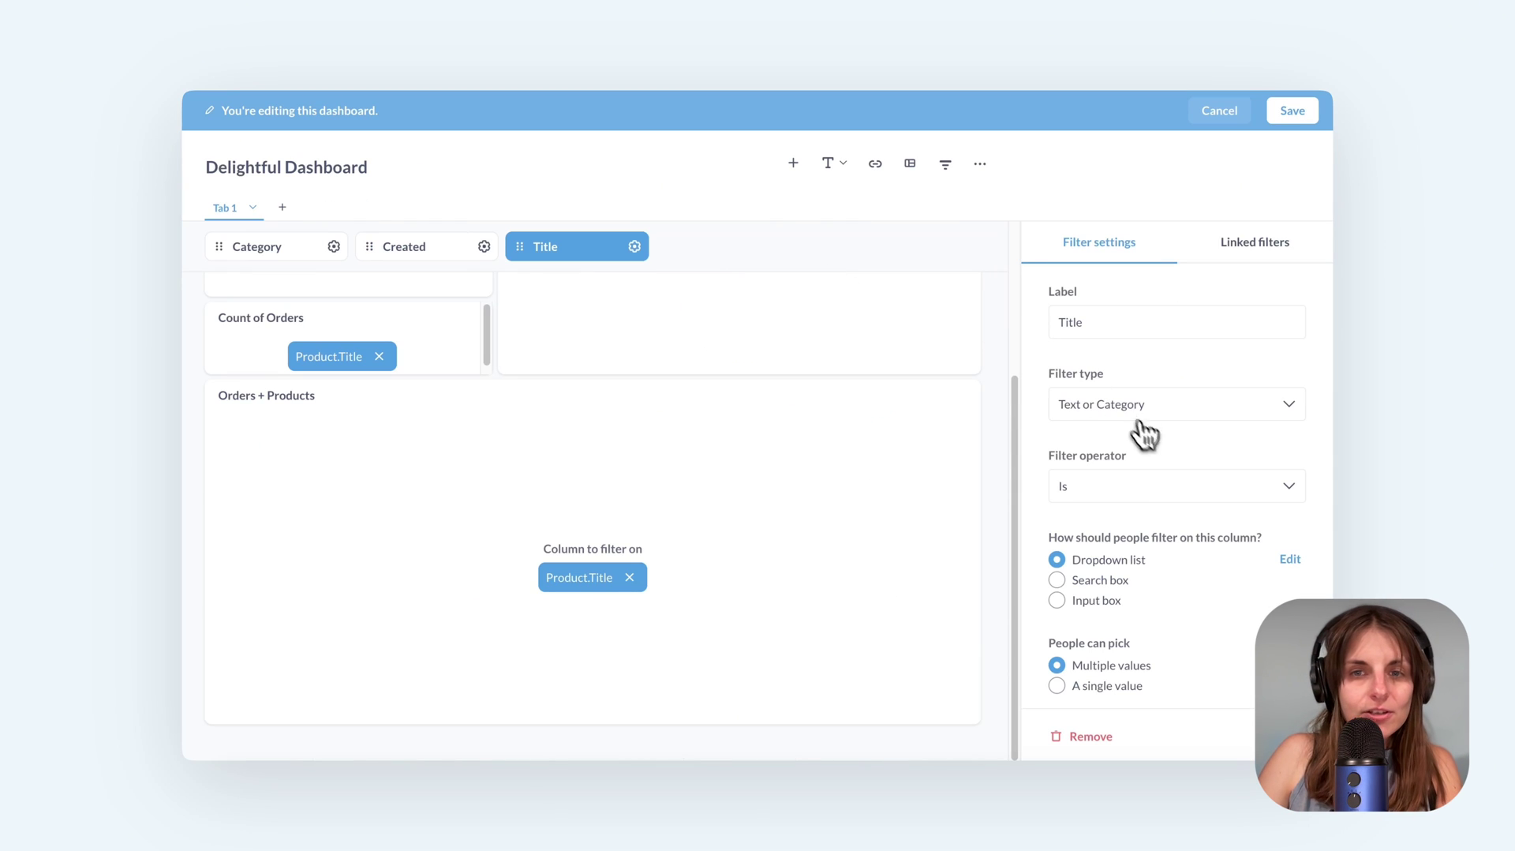
{"action": "left_click", "coordinate": [1132, 492]}
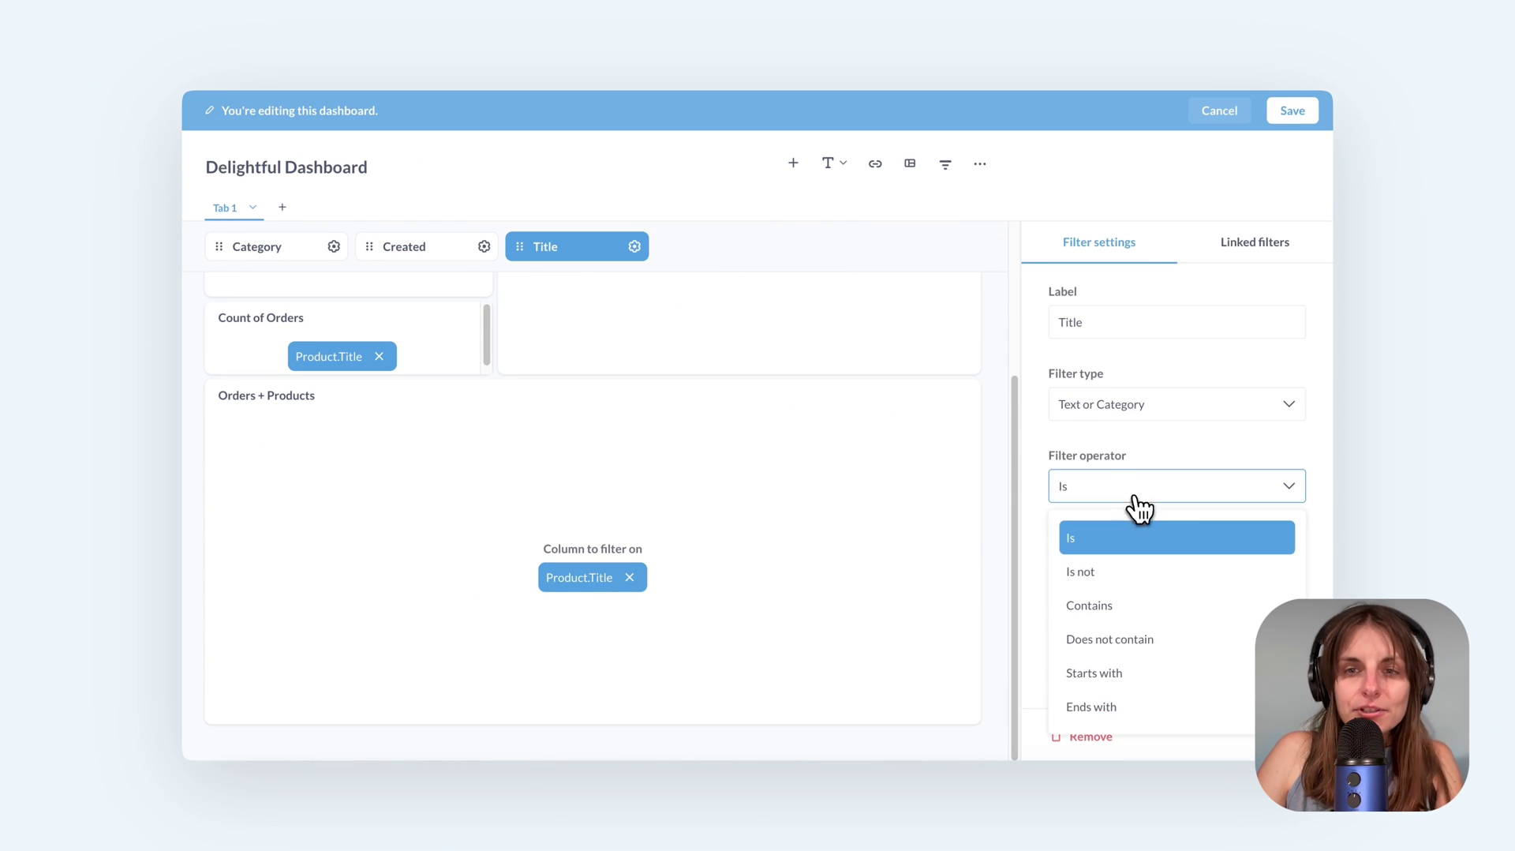
{"action": "left_click", "coordinate": [1136, 623]}
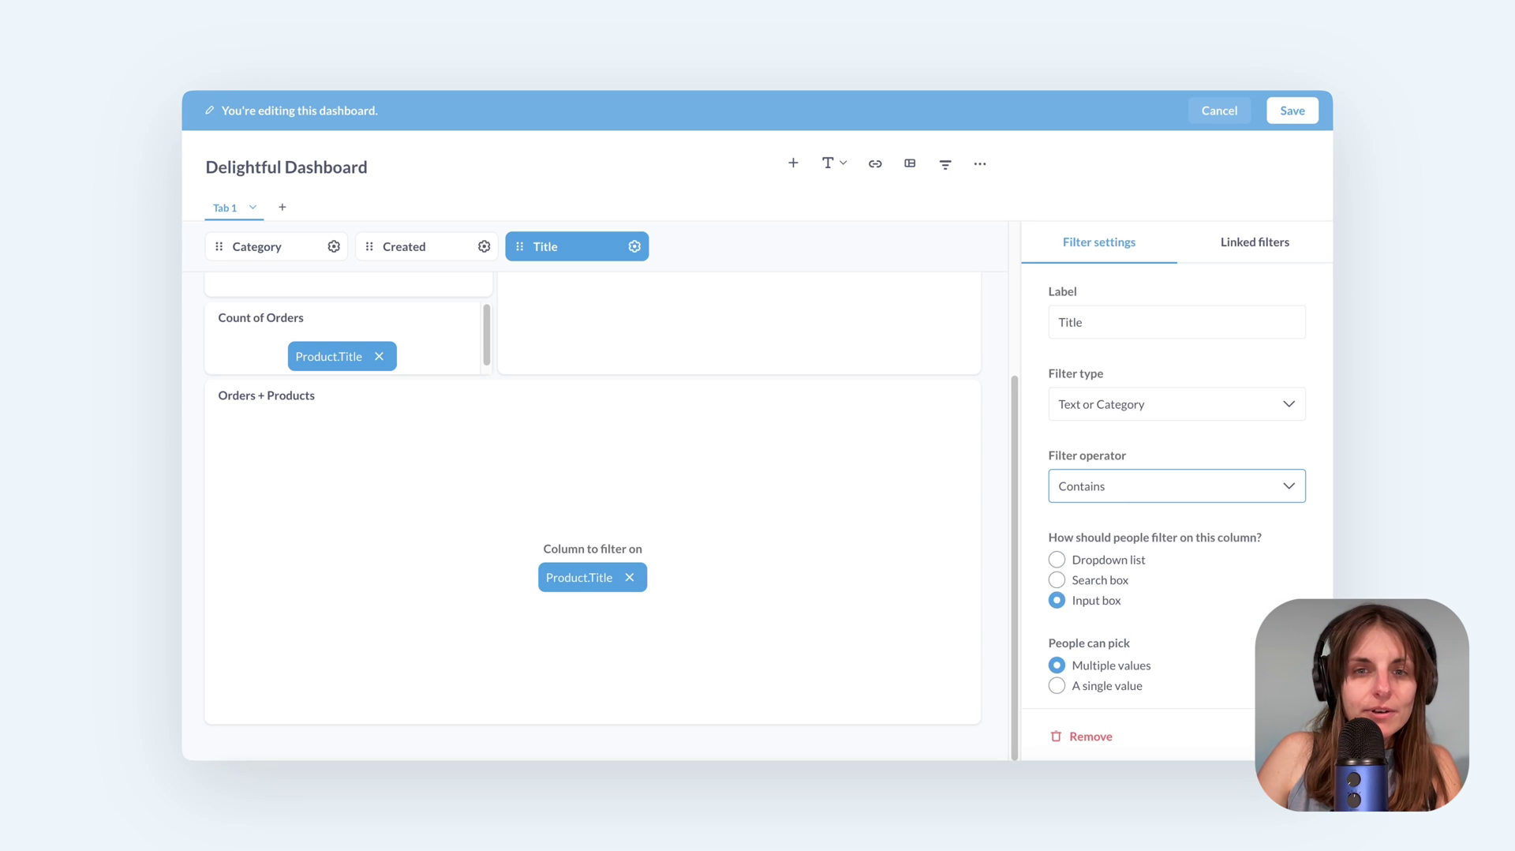
{"action": "left_click", "coordinate": [1292, 110]}
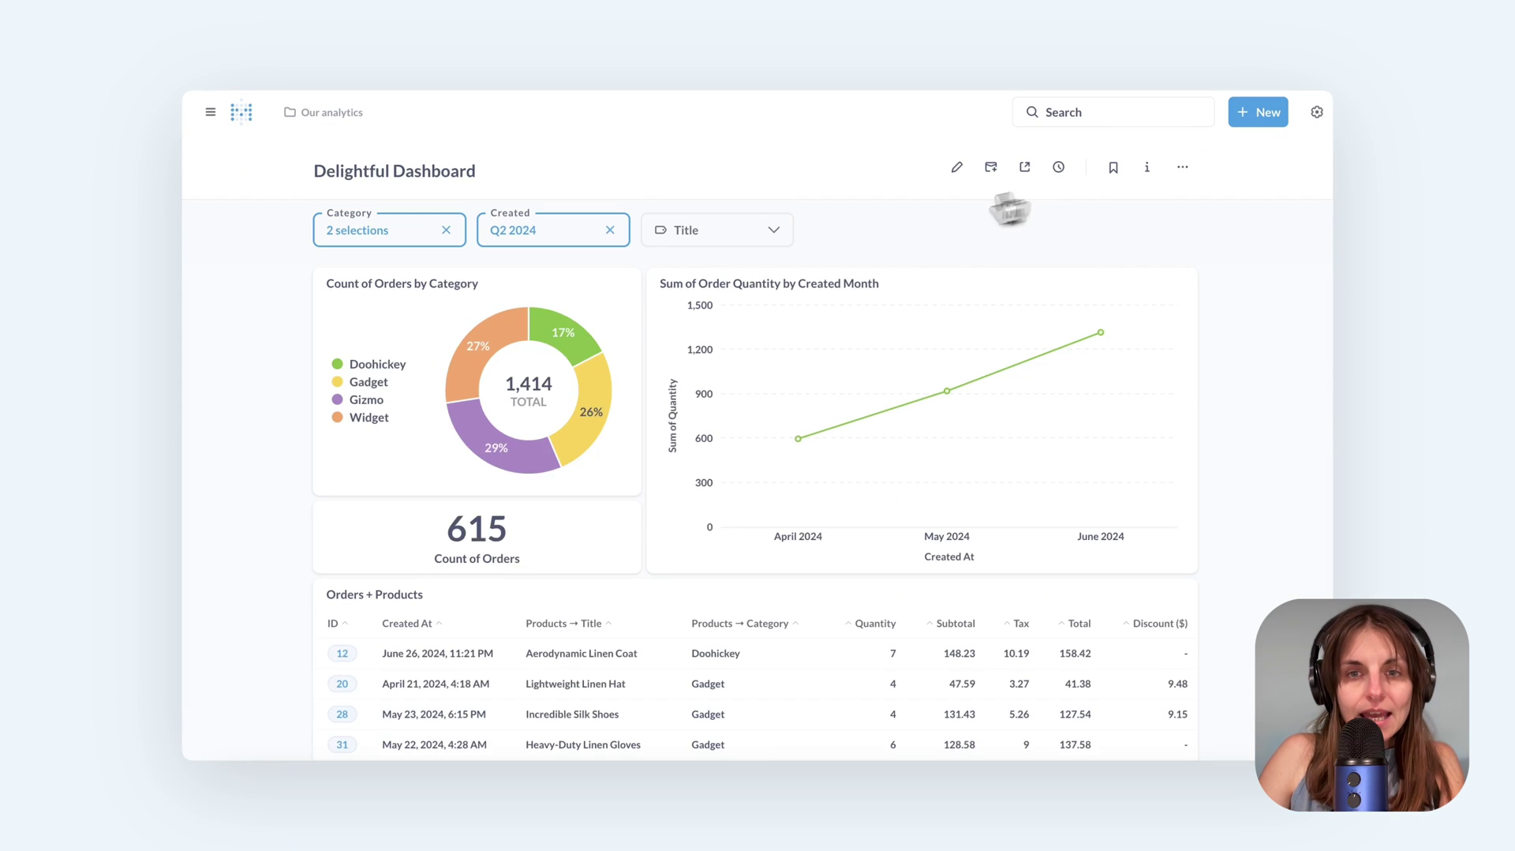
- Filter the dashboard to titles containing 'shoes', reducing Count of Orders to 39
{"action": "left_click", "coordinate": [759, 232]}
{"action": "type", "text": "shoes"}
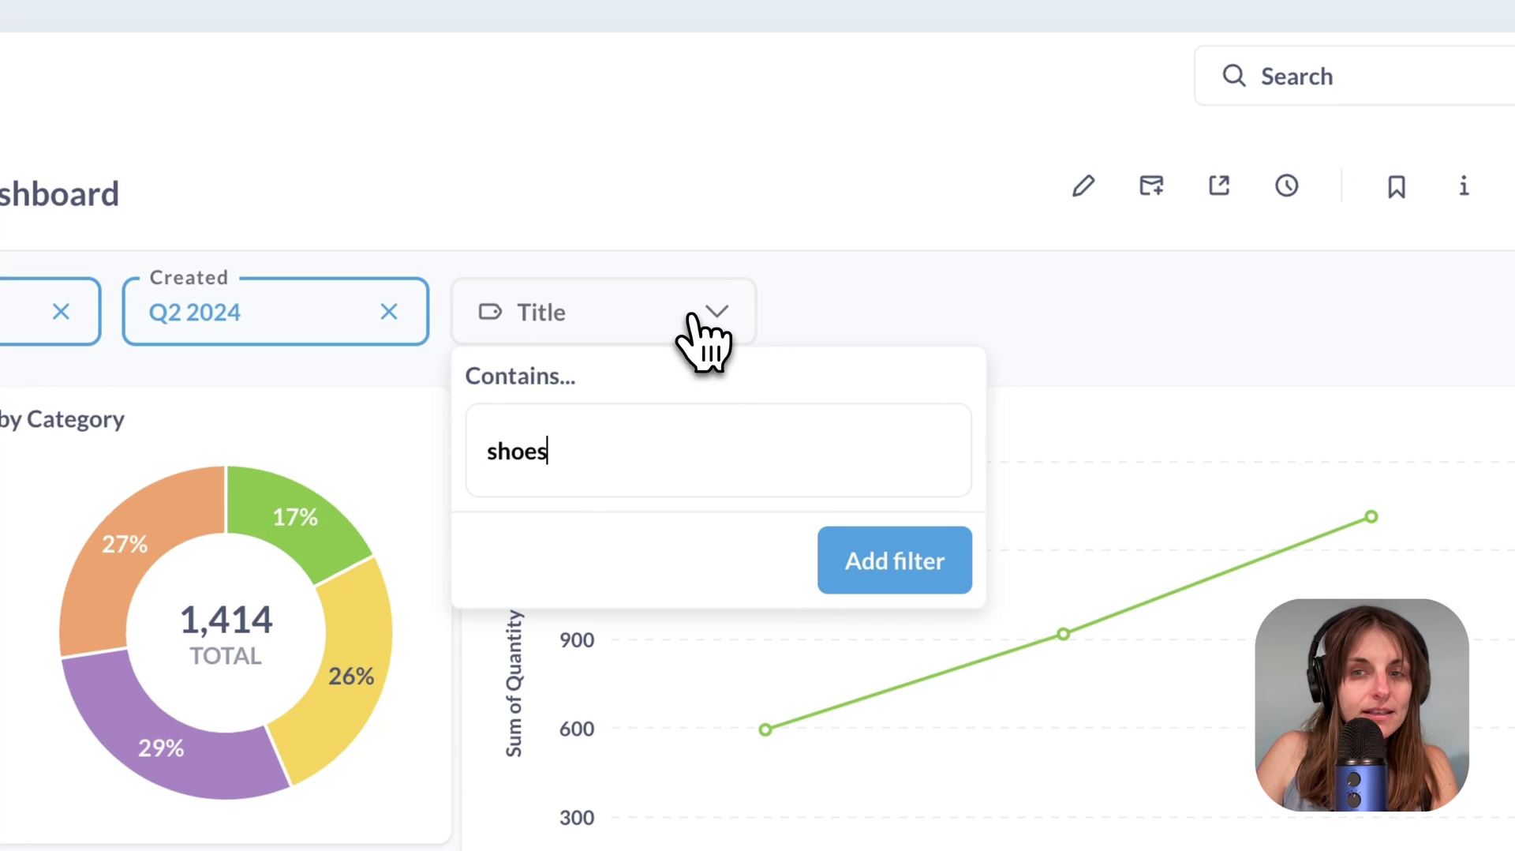
{"action": "left_click", "coordinate": [876, 561]}
{"action": "scroll", "coordinate": [761, 596], "scroll_direction": "down", "scroll_amount": 3}
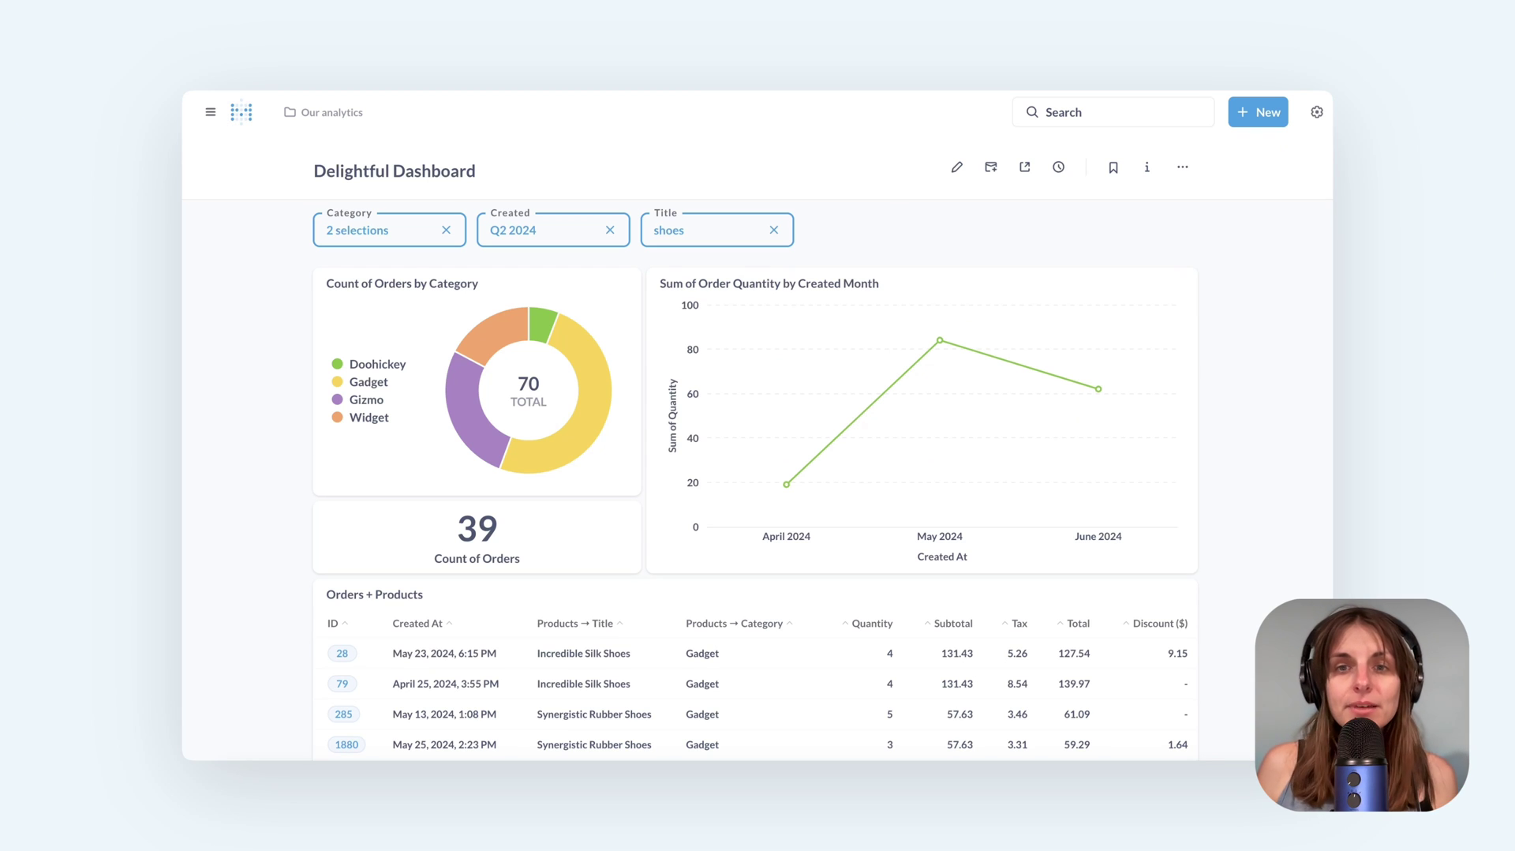
- Make the Category filter single-value and always required with default Gizmo, then save
{"action": "left_click", "coordinate": [956, 168]}
{"action": "left_click", "coordinate": [442, 247]}
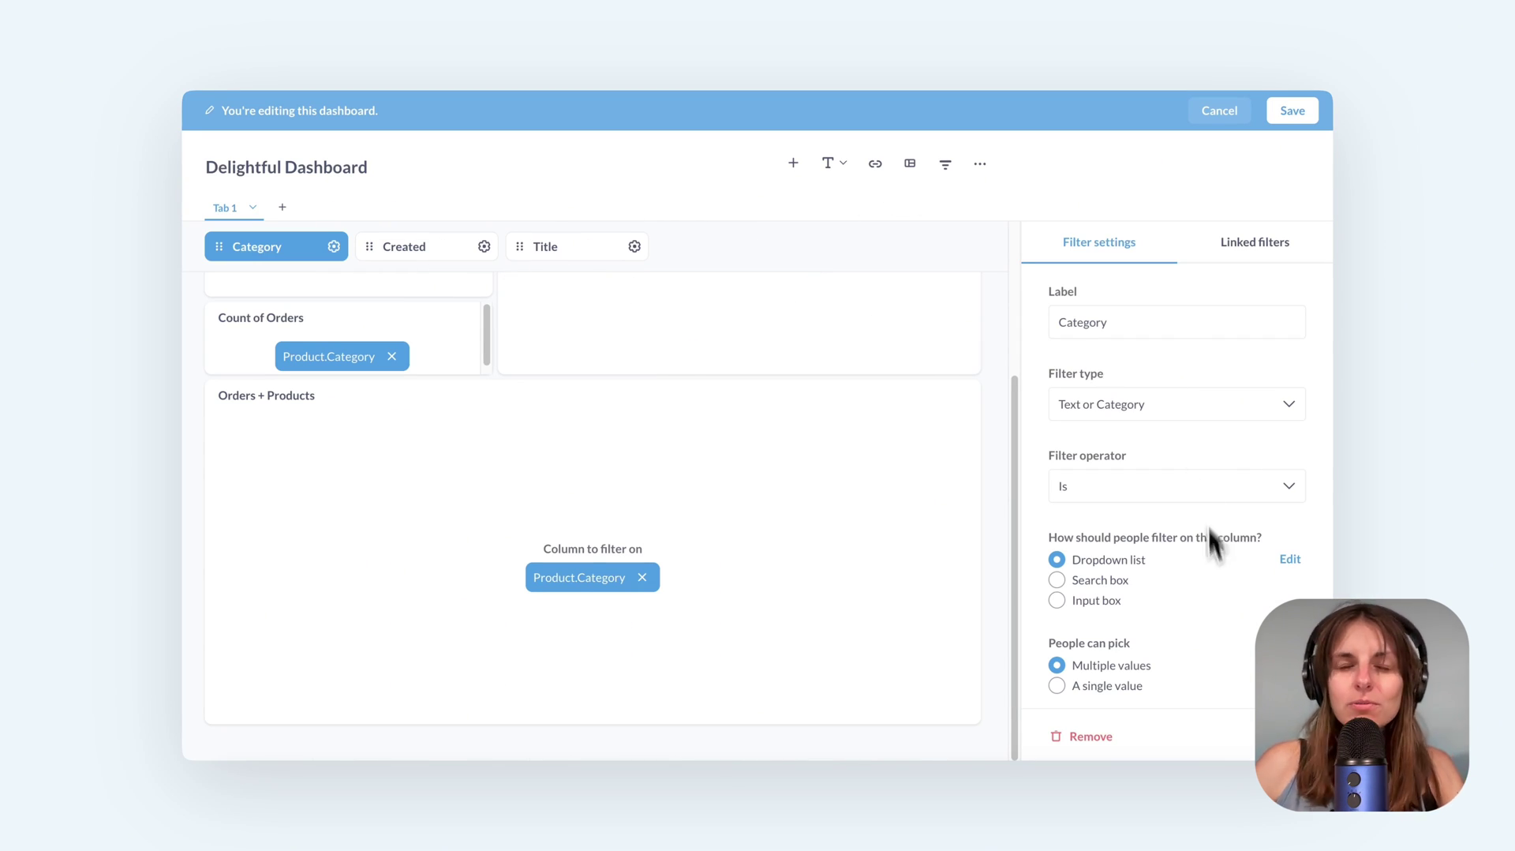
{"action": "left_click", "coordinate": [1130, 693]}
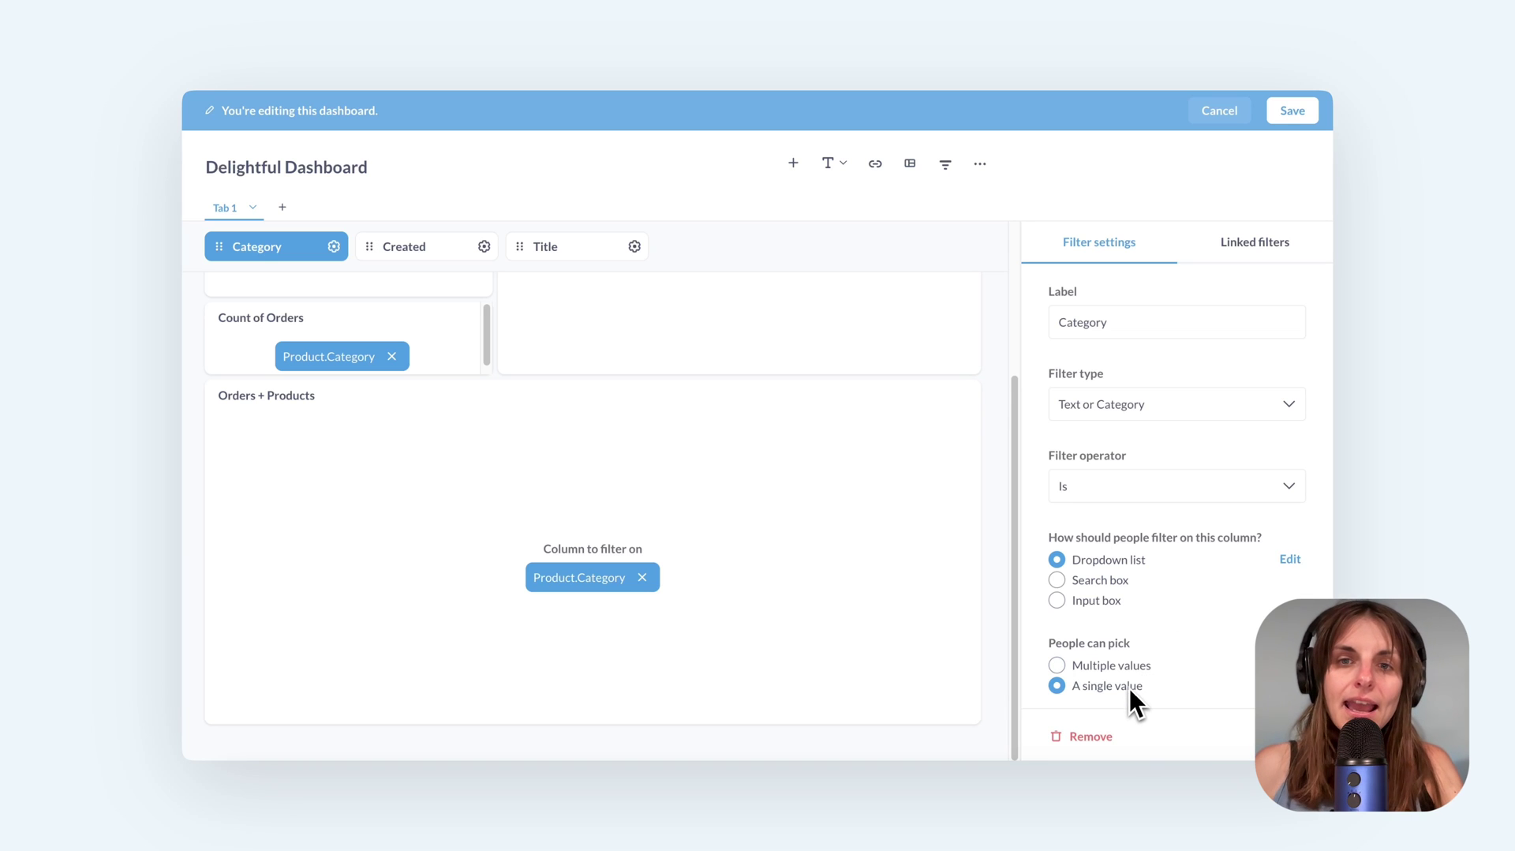
{"action": "scroll", "coordinate": [1129, 684], "scroll_direction": "down", "scroll_amount": 3}
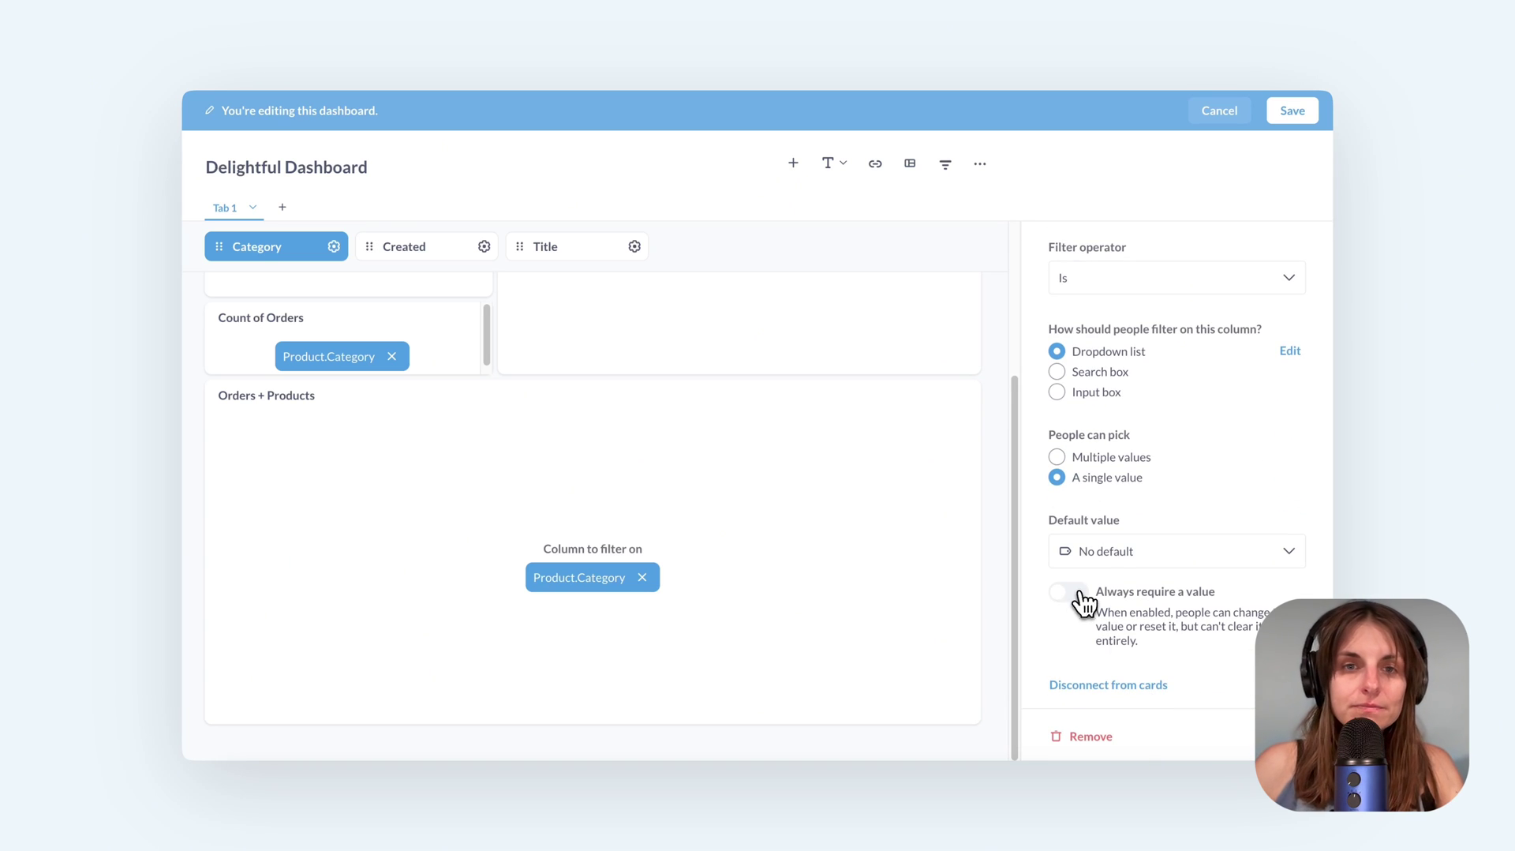
{"action": "left_click", "coordinate": [1074, 592]}
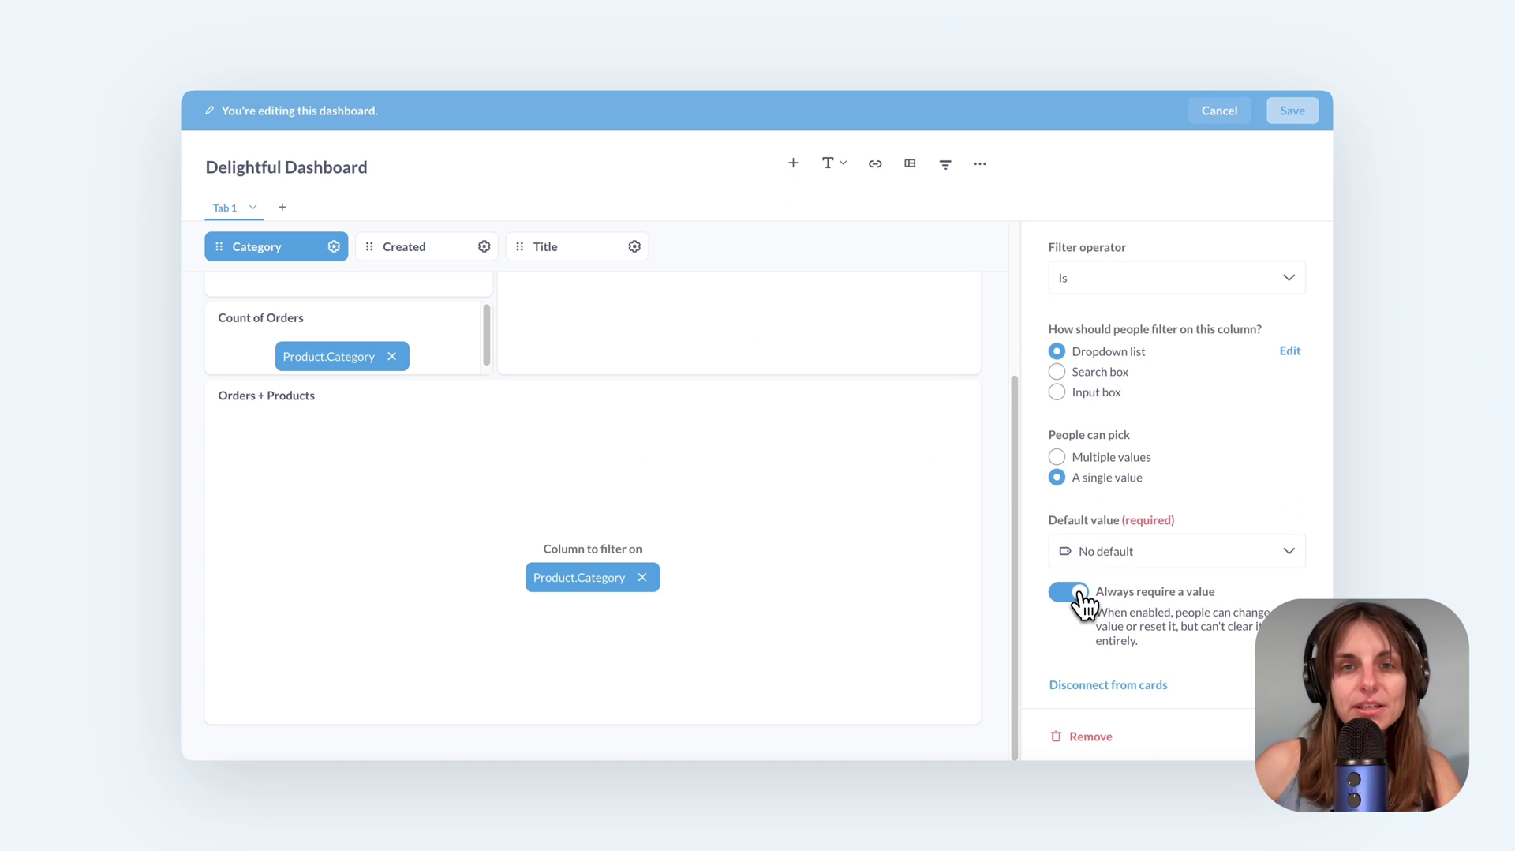
{"action": "left_click", "coordinate": [1119, 562]}
{"action": "left_click", "coordinate": [1081, 405]}
{"action": "left_click", "coordinate": [1247, 505]}
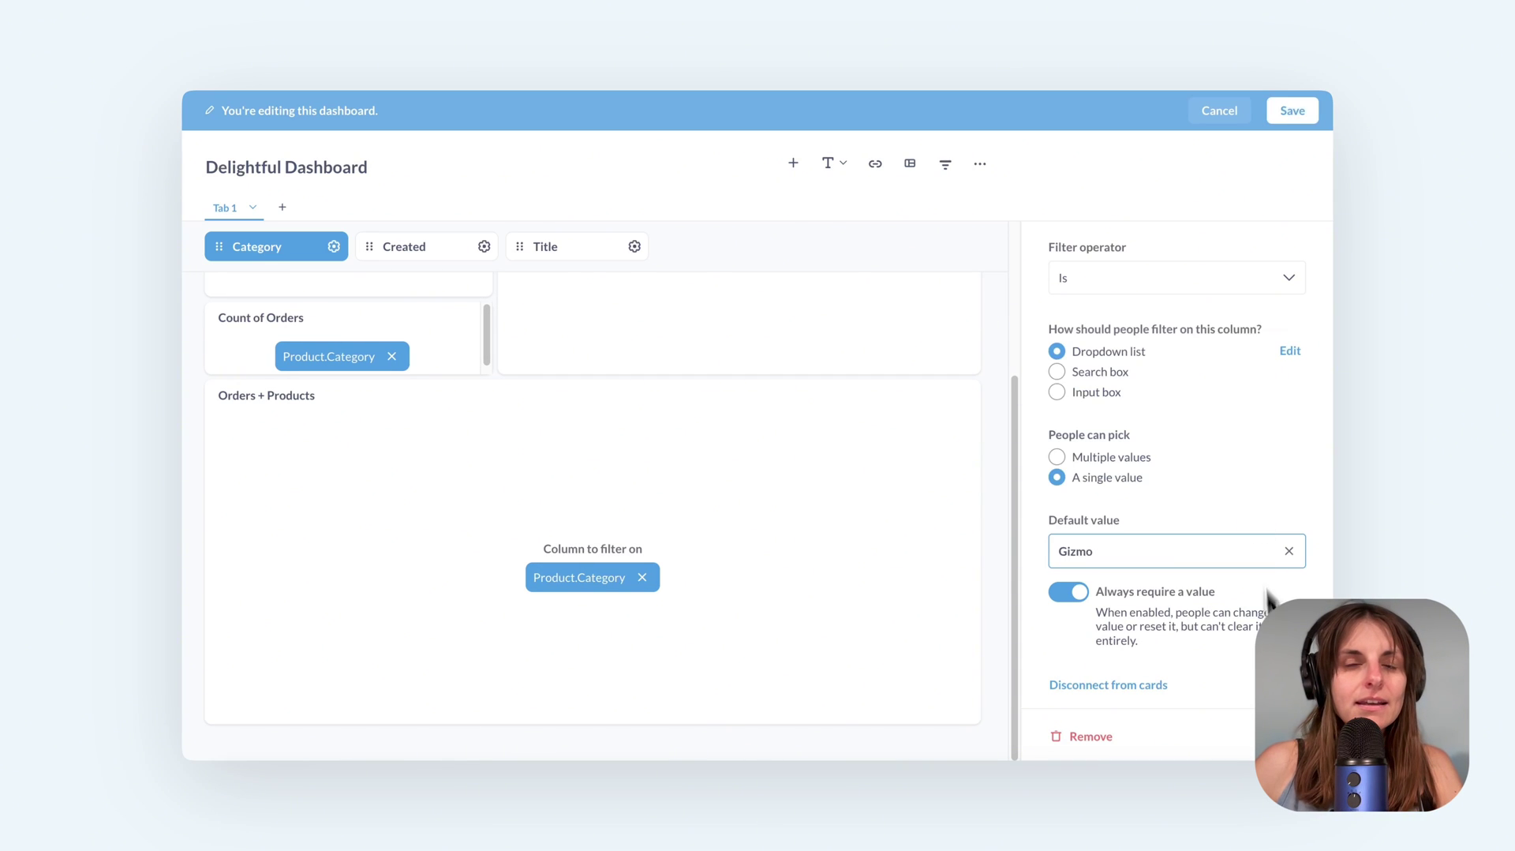
{"action": "left_click", "coordinate": [1331, 107]}
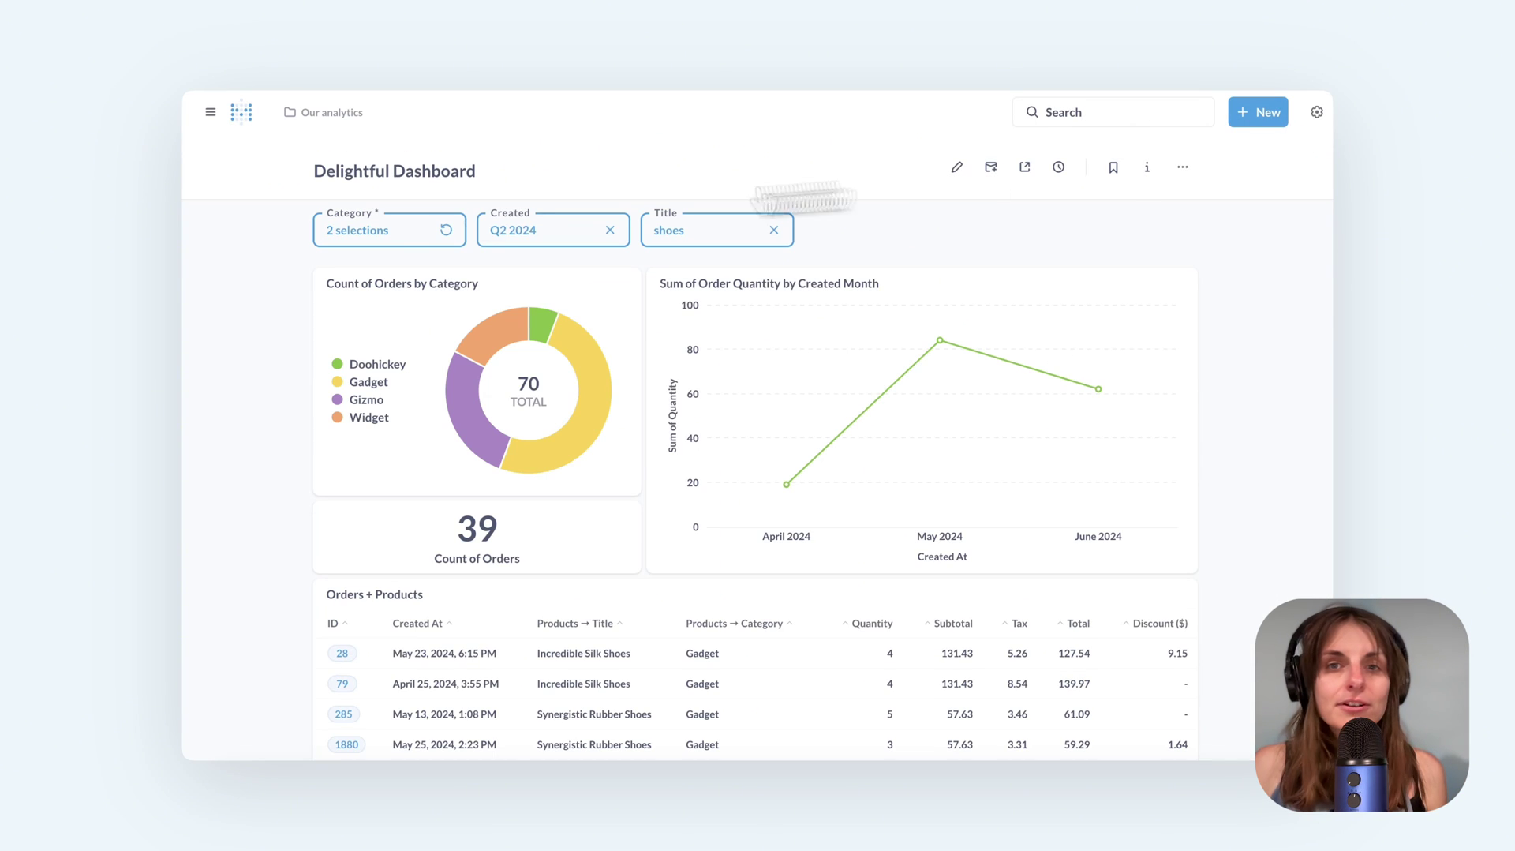
- Reset the Category filter, then switch it from Gizmo to Gadget, leaving 35 orders
{"action": "left_click", "coordinate": [444, 230]}
{"action": "left_click", "coordinate": [430, 233]}
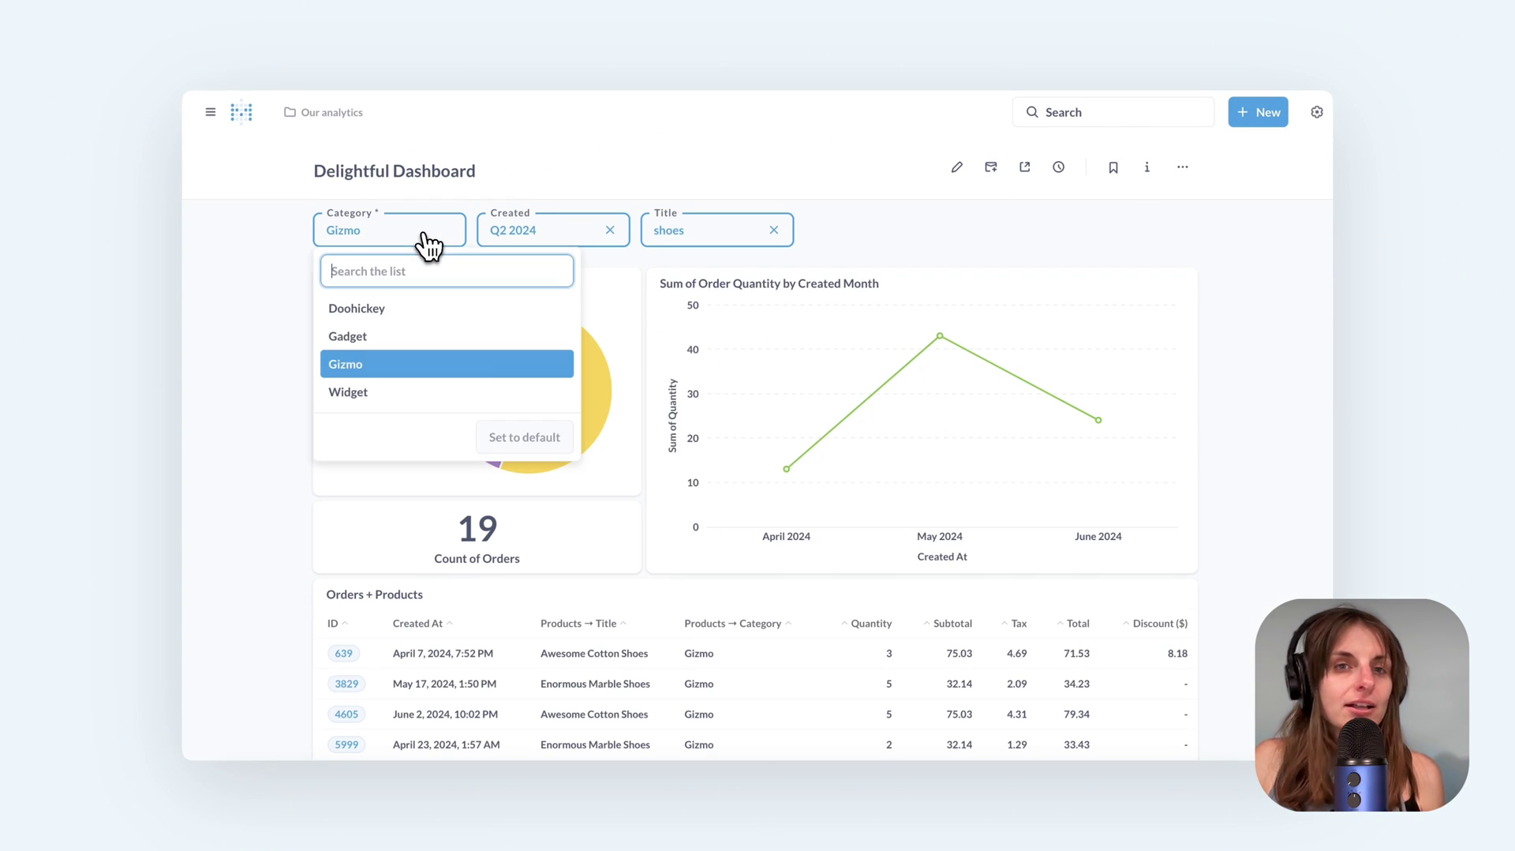
{"action": "left_click", "coordinate": [379, 340]}
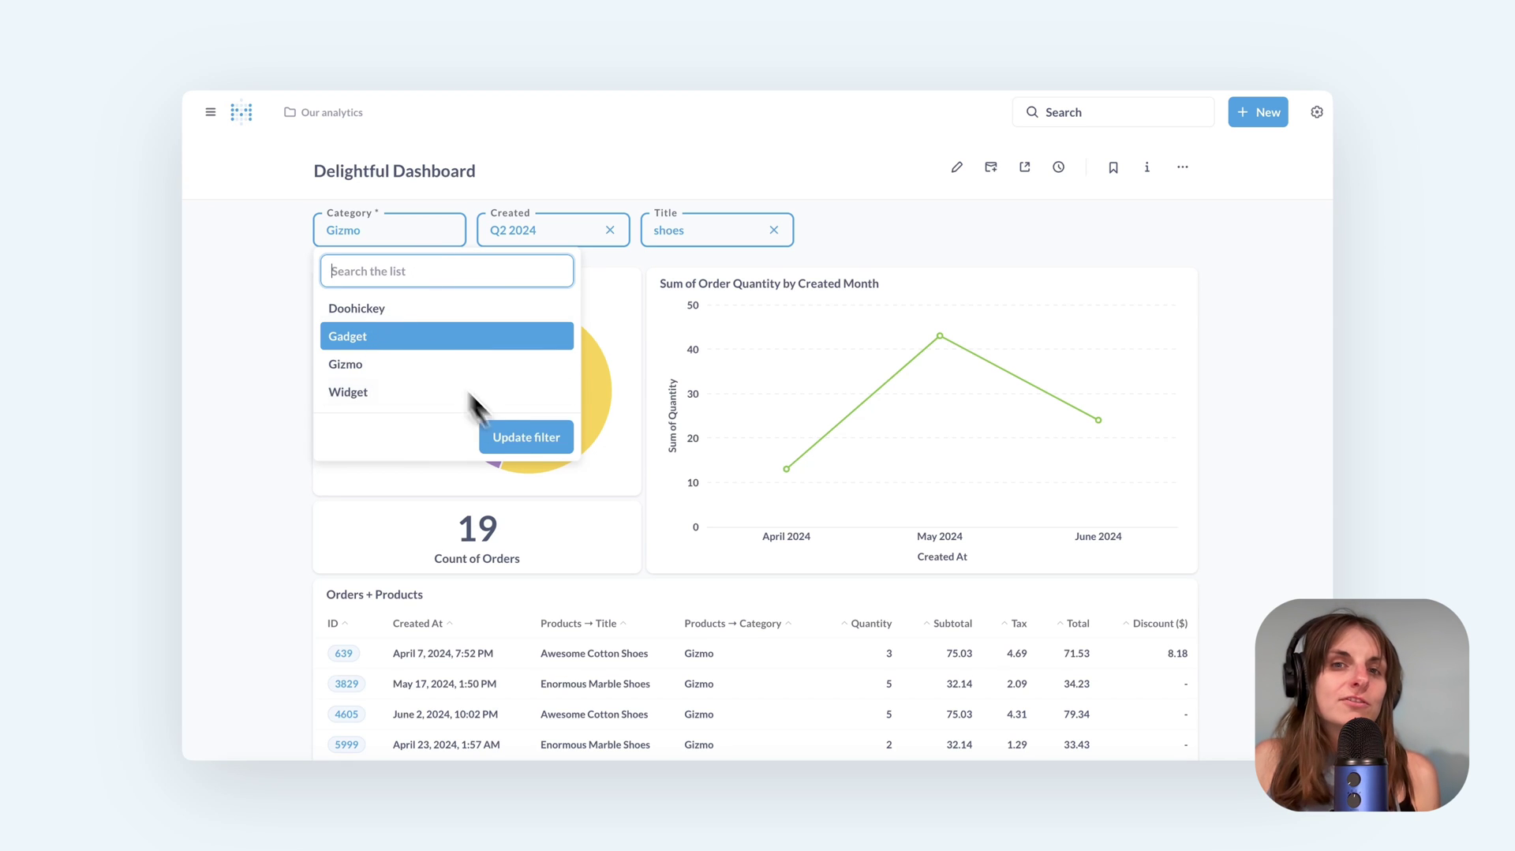
{"action": "left_click", "coordinate": [517, 437]}
{"action": "left_click", "coordinate": [433, 235]}
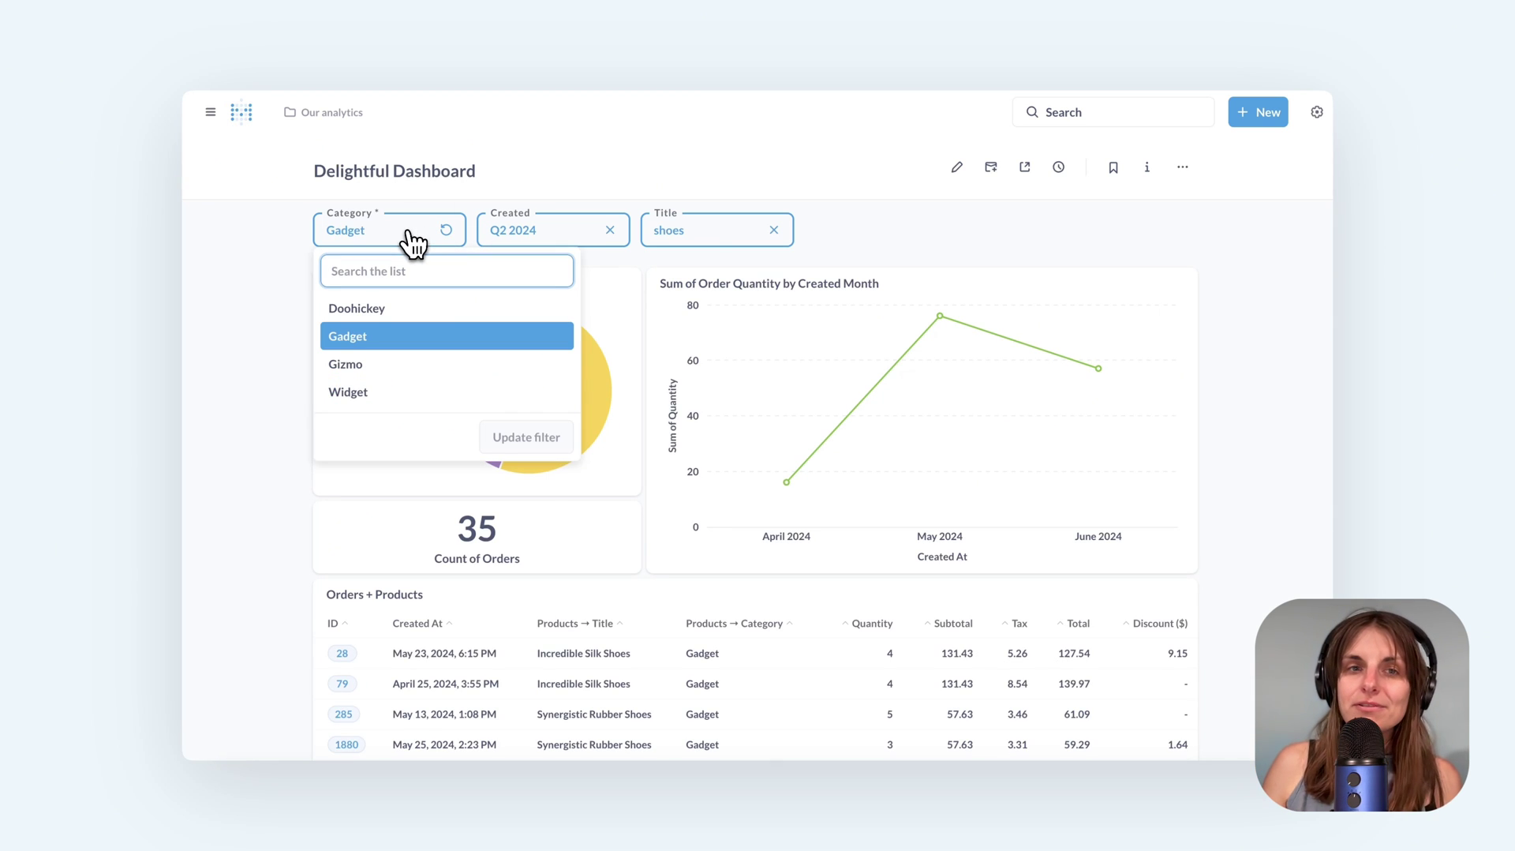
{"action": "left_click", "coordinate": [264, 344]}
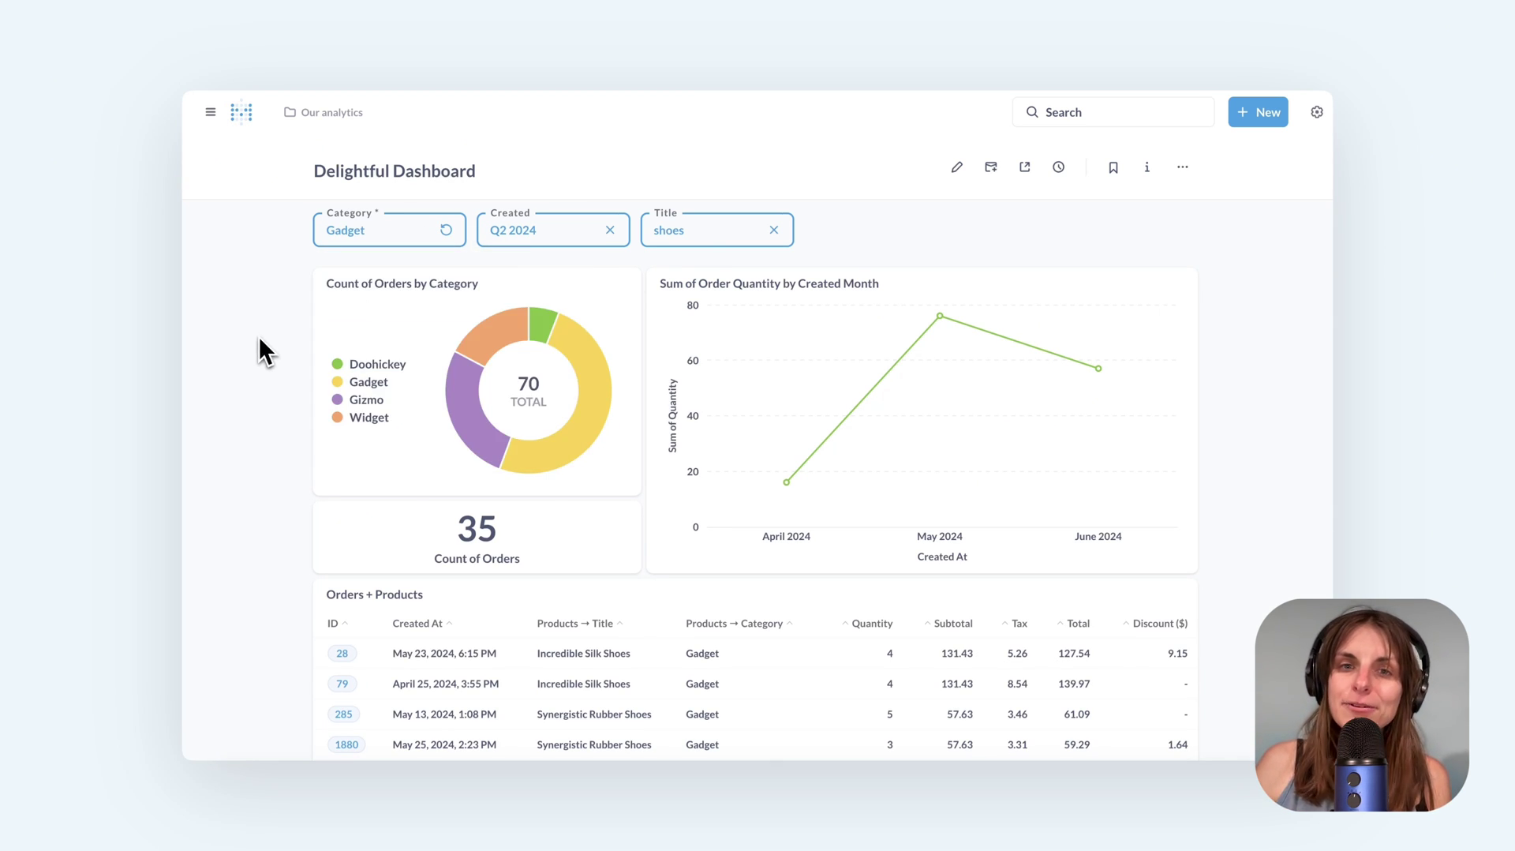